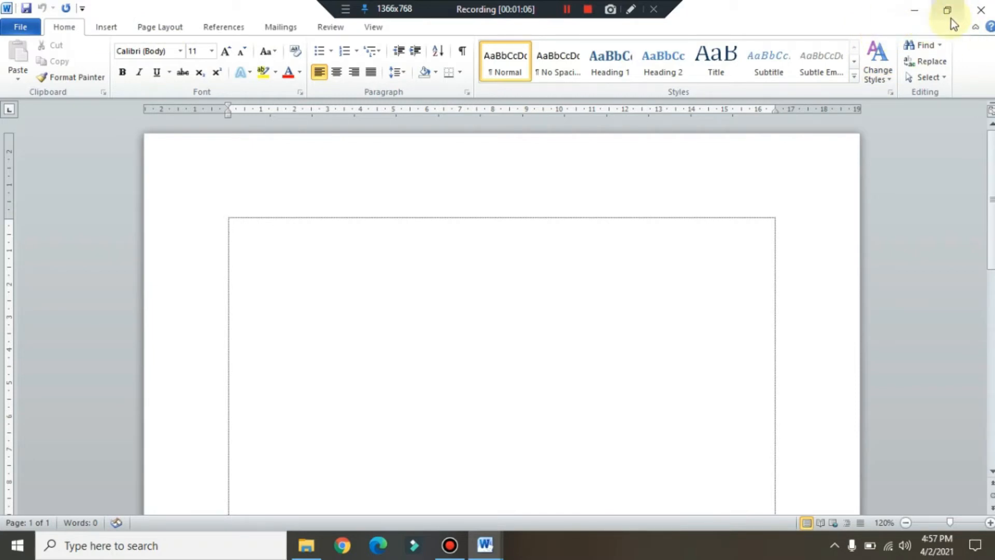
Minimize the blank Document2 window and bring it back to the front
click(916, 12)
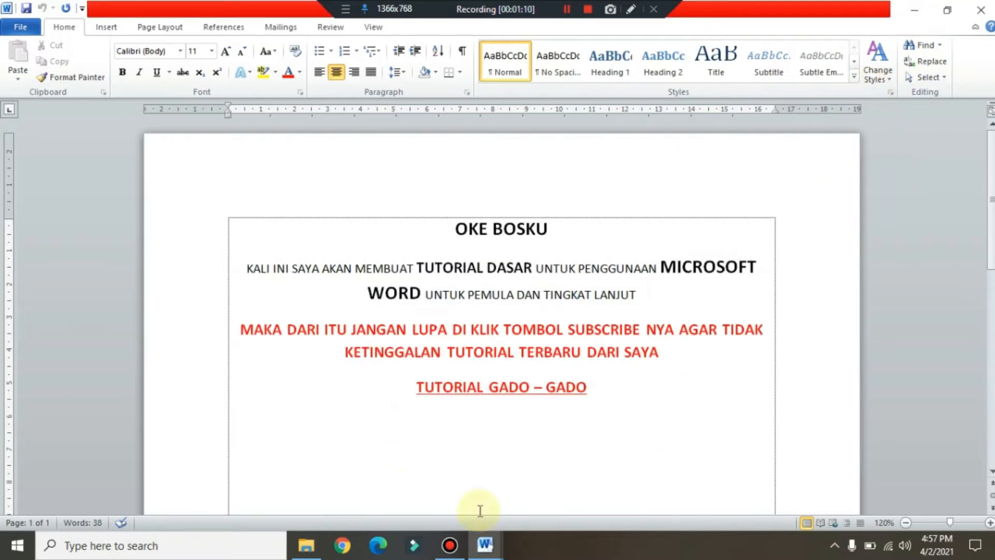
mouse_move(485, 545)
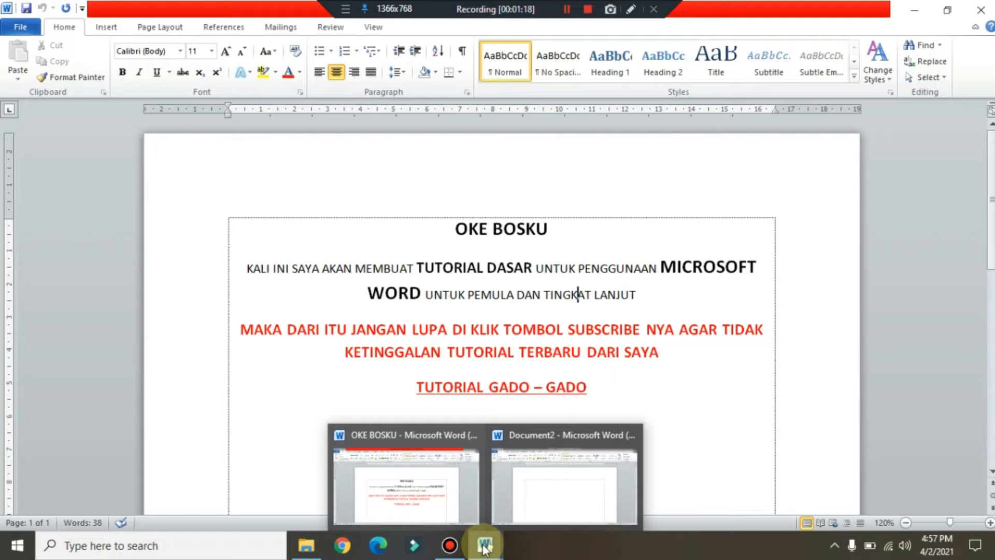
click(531, 505)
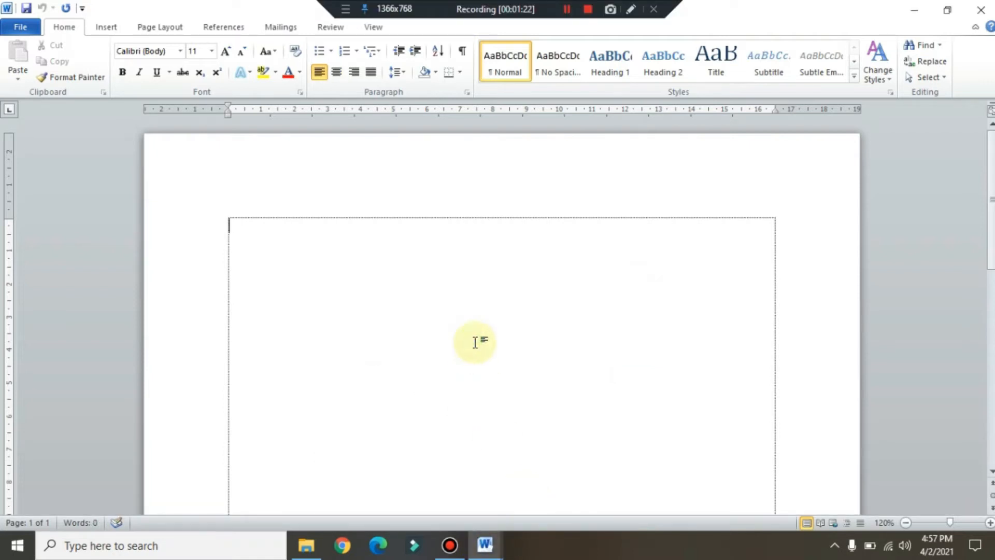
Shrink the Document2 window and maximize it again, and collapse and re-expand the ribbon
click(948, 11)
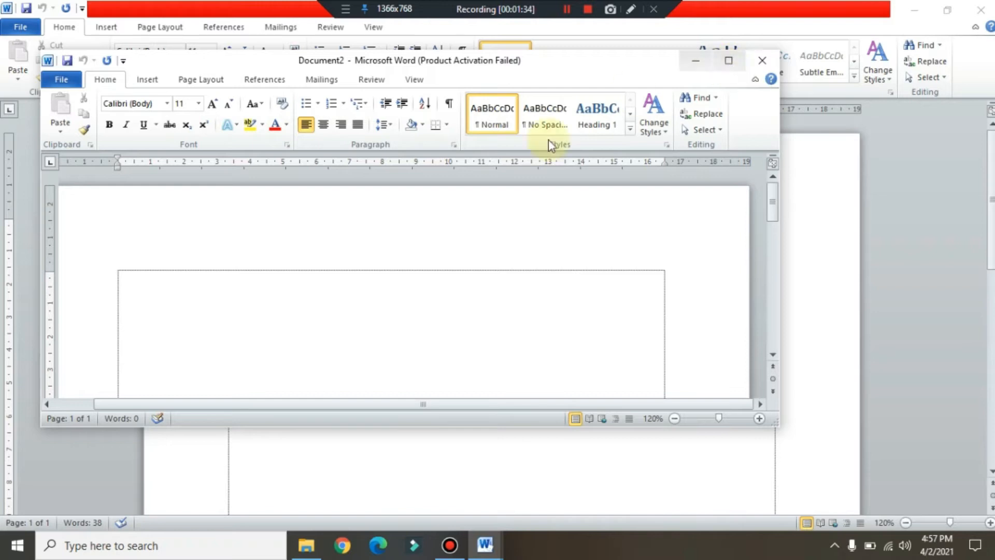
click(728, 60)
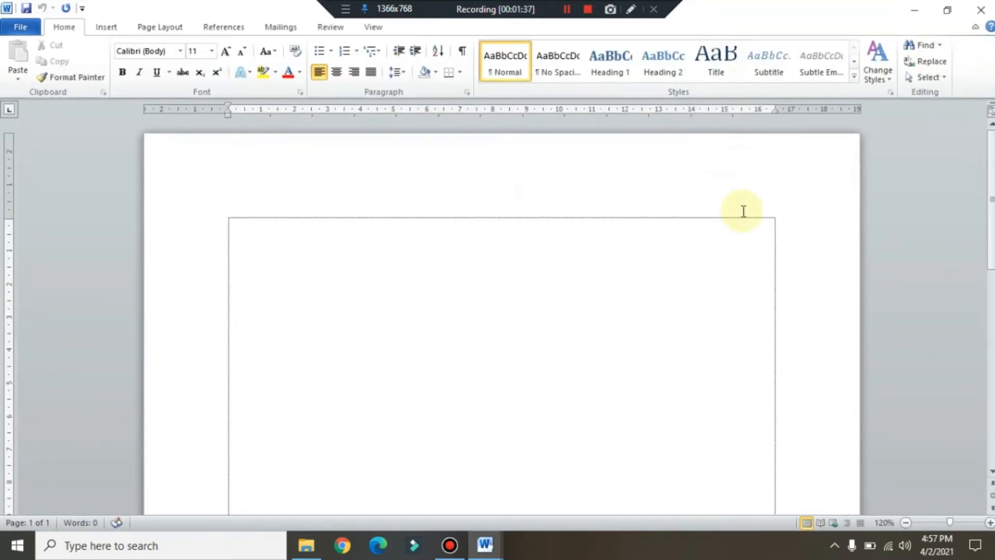
click(975, 29)
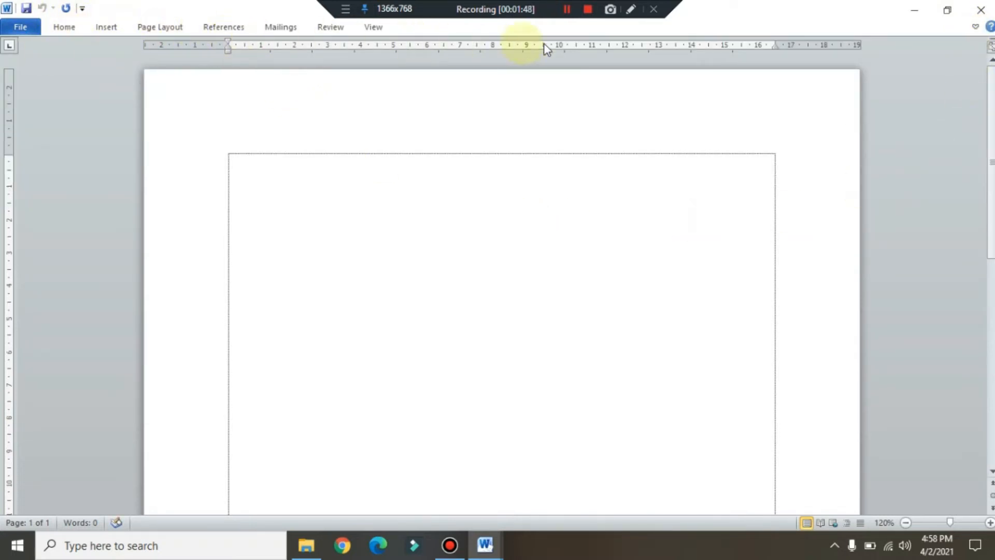
click(974, 27)
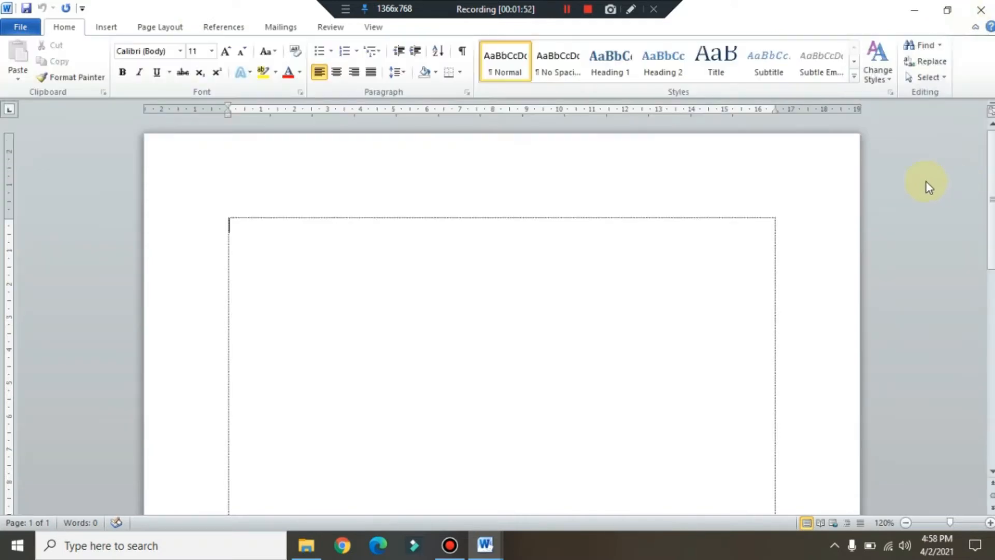
scroll(502, 311, down, 2)
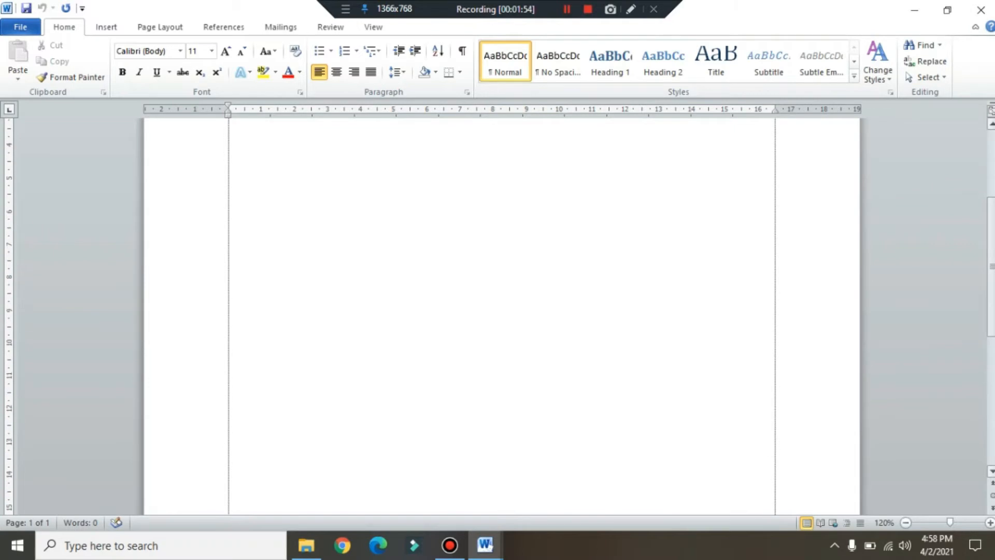
drag(990, 171, 987, 131)
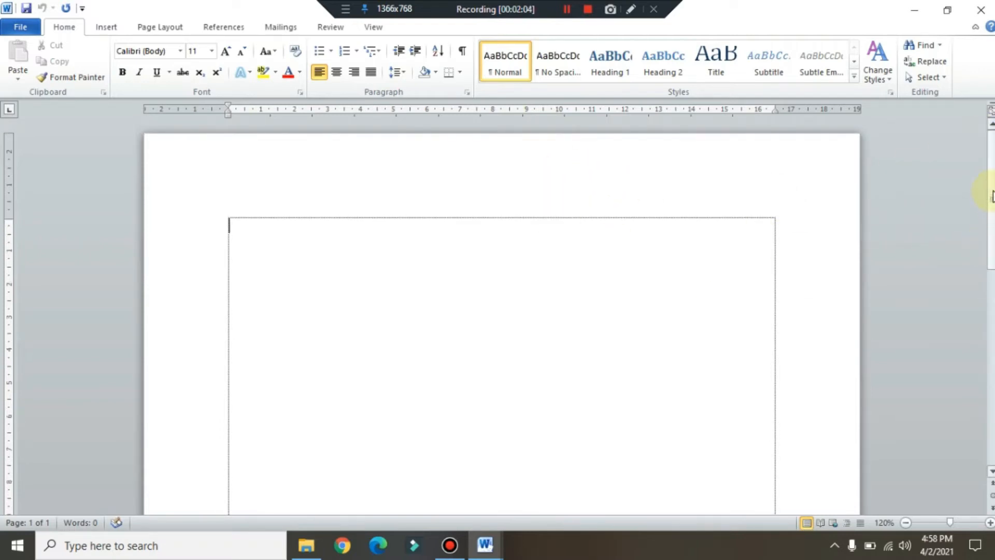
mouse_move(993, 189)
mouse_down()
mouse_move(992, 364)
mouse_move(992, 185)
mouse_up()
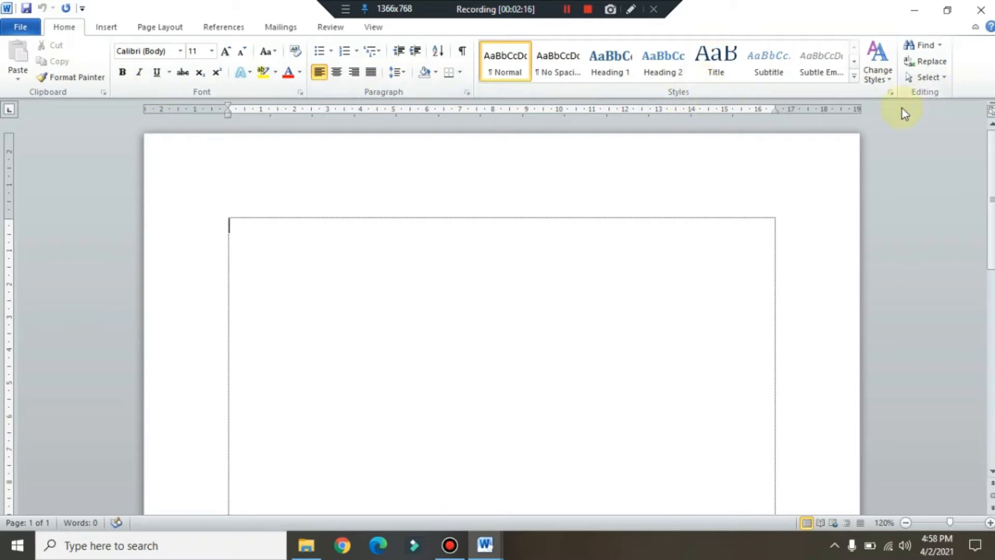
Examine the available commands for inserting, page layout, references, mailings, reviewing and viewing, plus the list of recent files
click(106, 27)
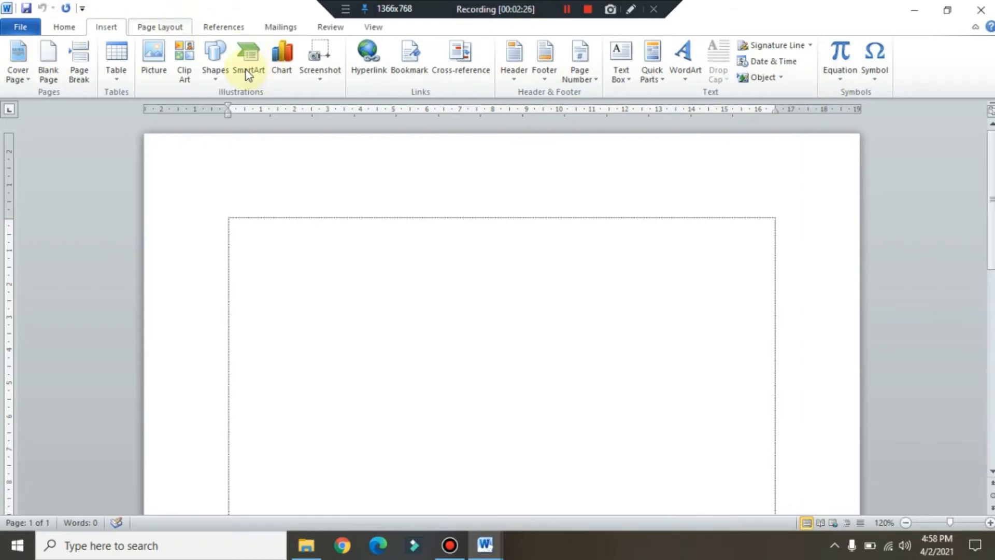
click(177, 29)
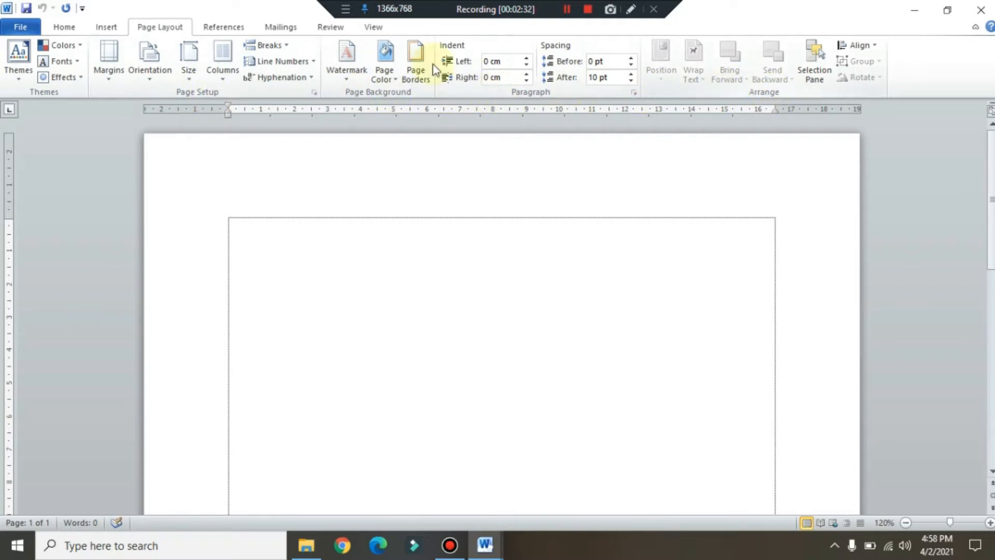
click(220, 25)
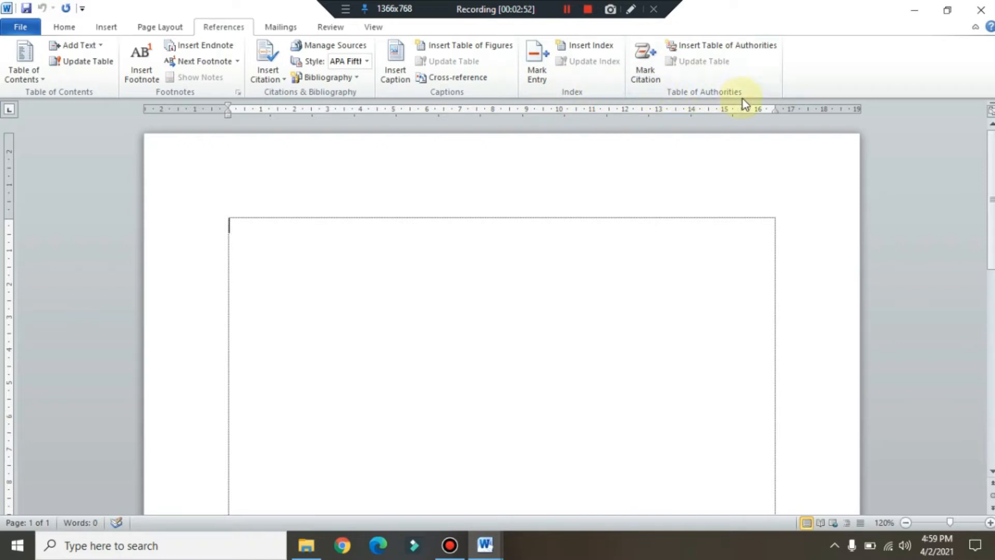
click(291, 27)
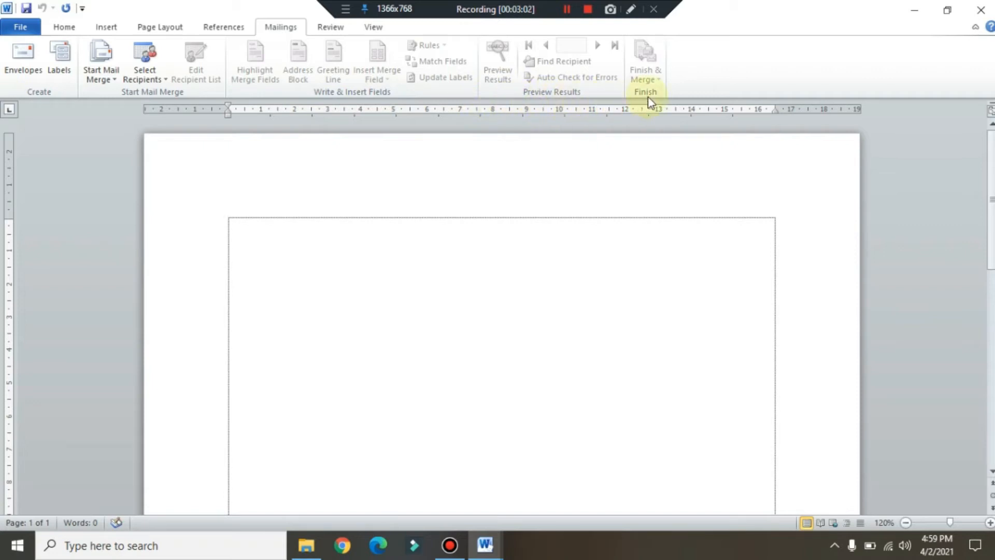
click(326, 29)
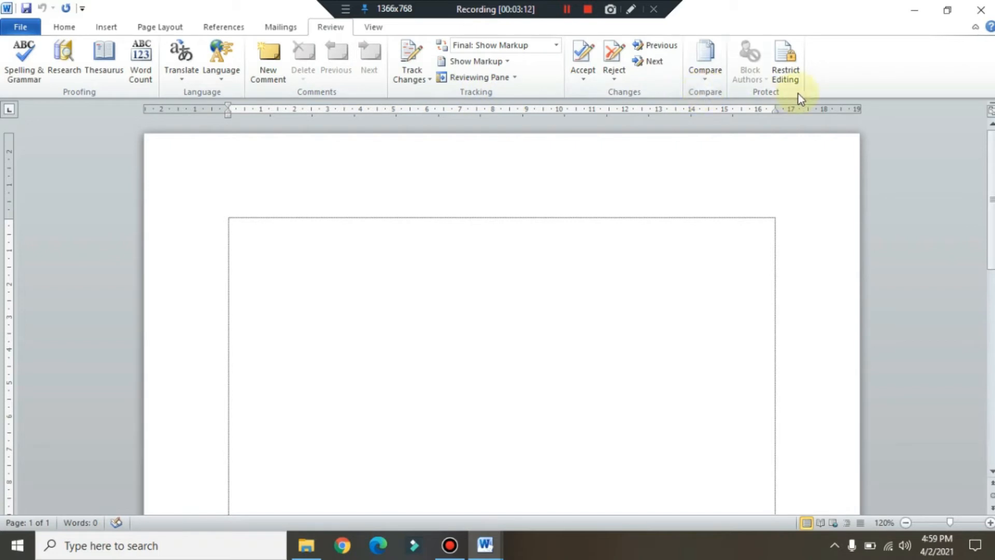
click(372, 30)
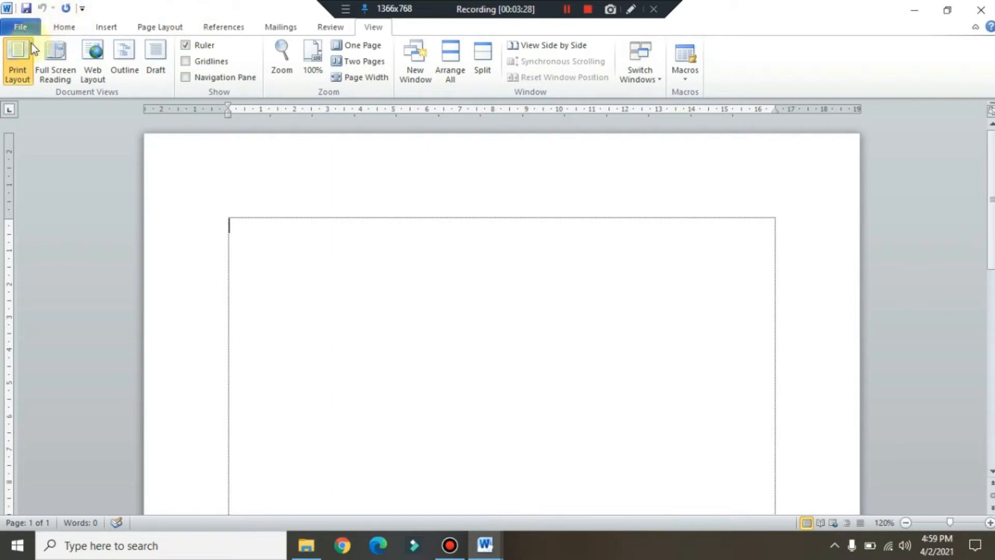
click(21, 27)
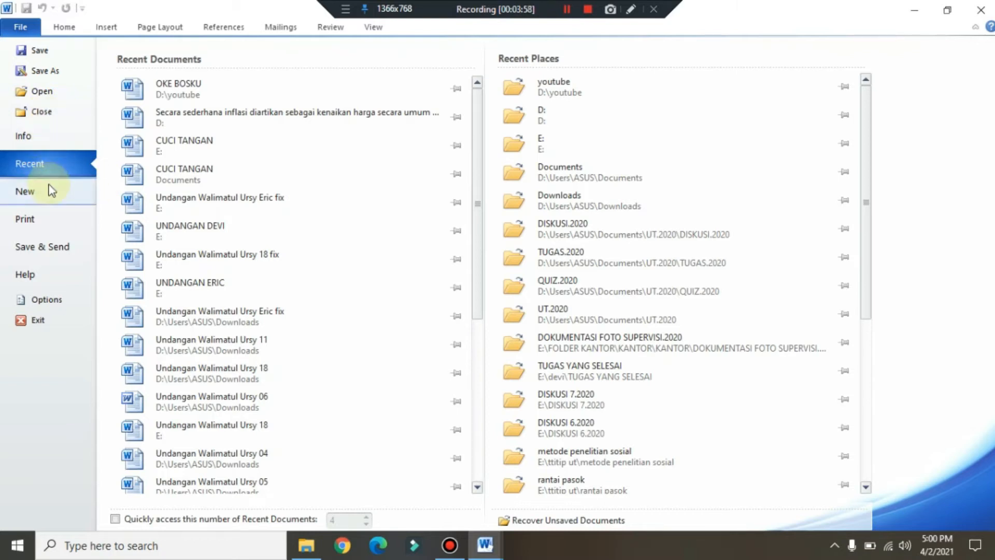
Return to the blank page and write the line "Subscribe chanel tutorial gado gado"
click(62, 30)
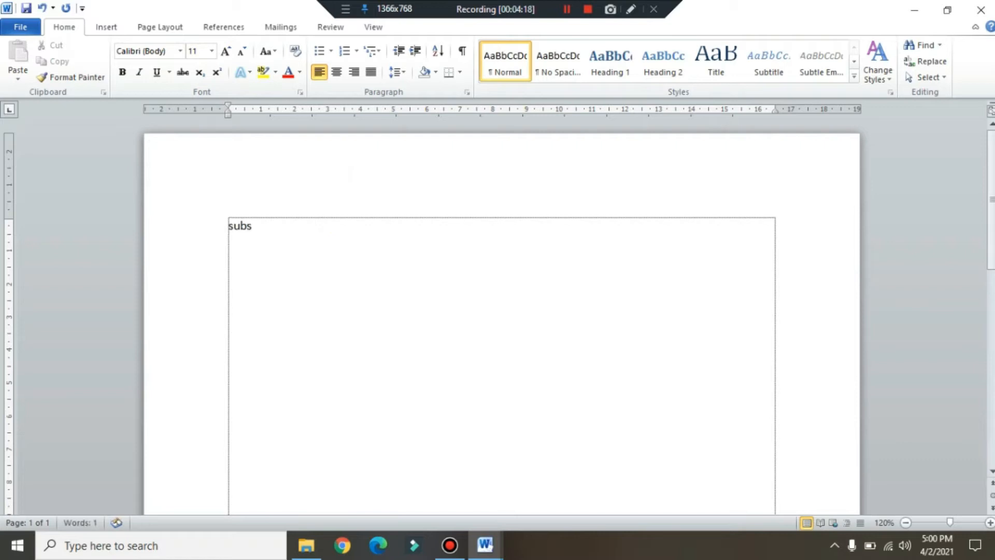
text(chanel tutorial gado gado)
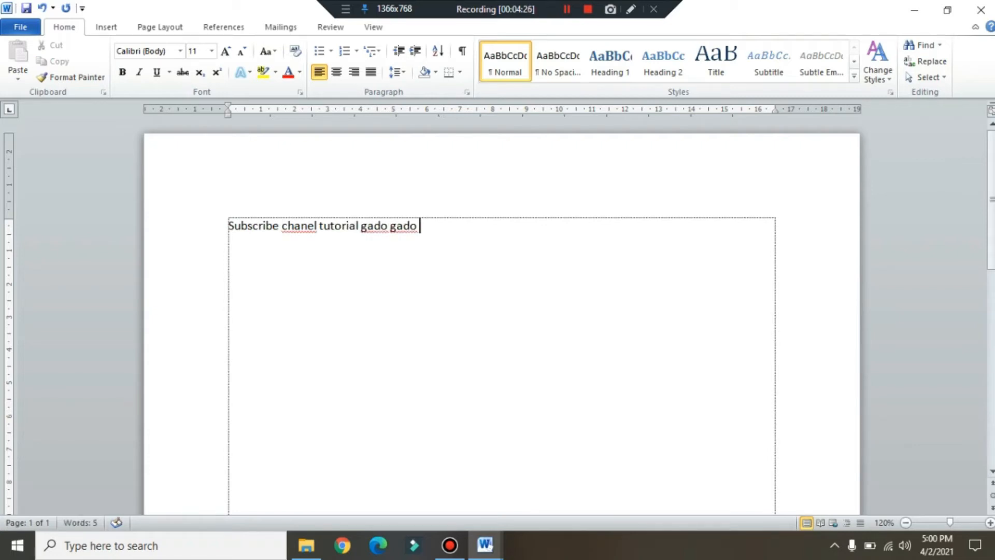
Copy the whole line "Subscribe chanel tutorial gado gado" and place the cursor at its end
click(322, 251)
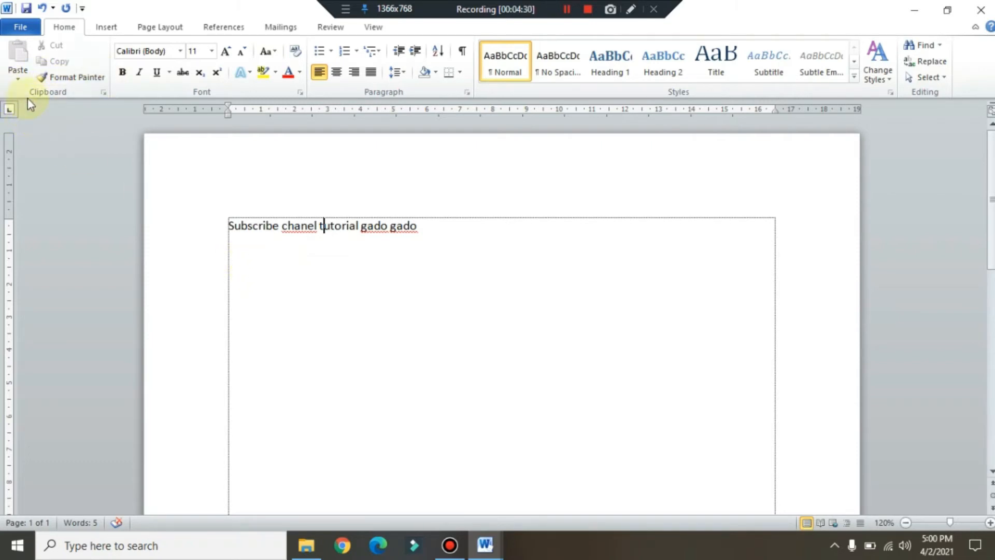
click(427, 233)
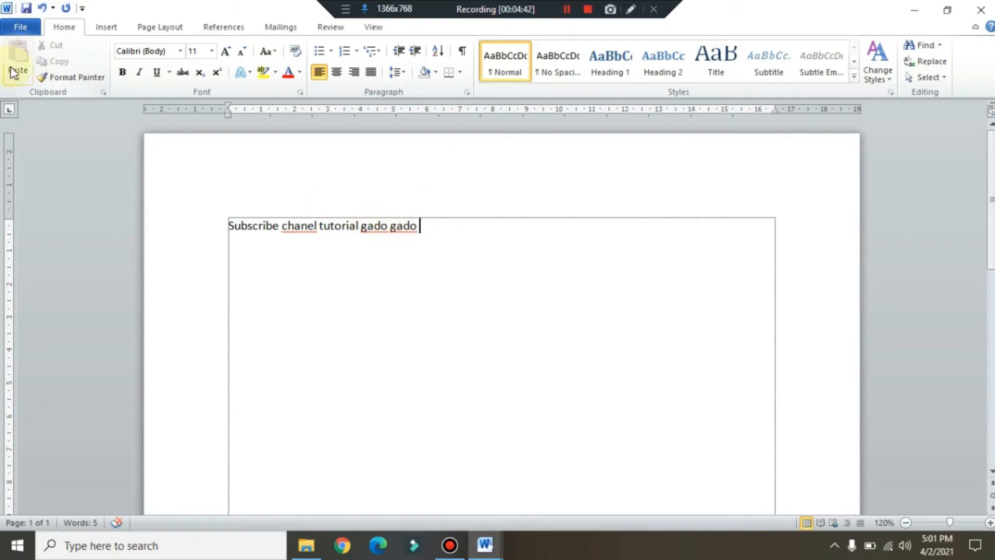
drag(432, 227, 240, 229)
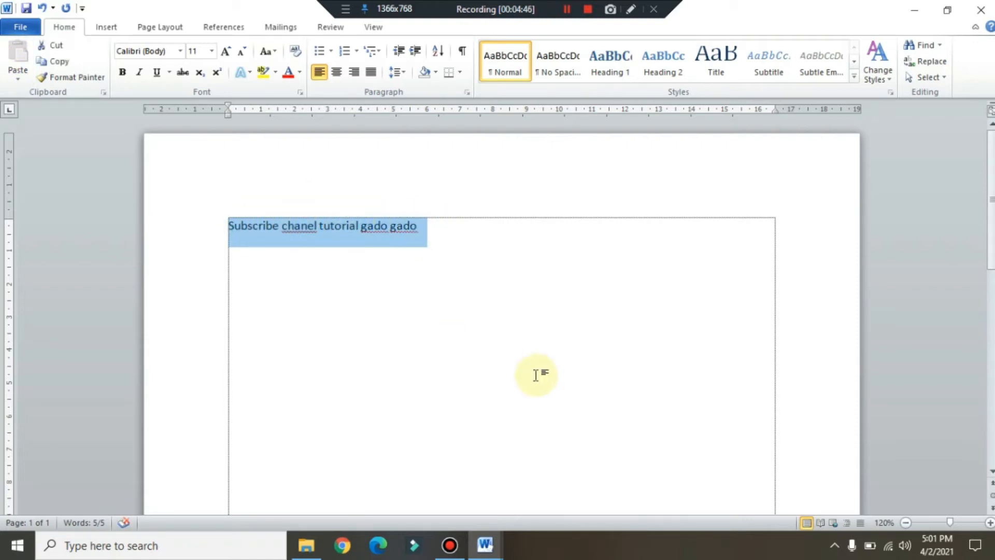
click(421, 281)
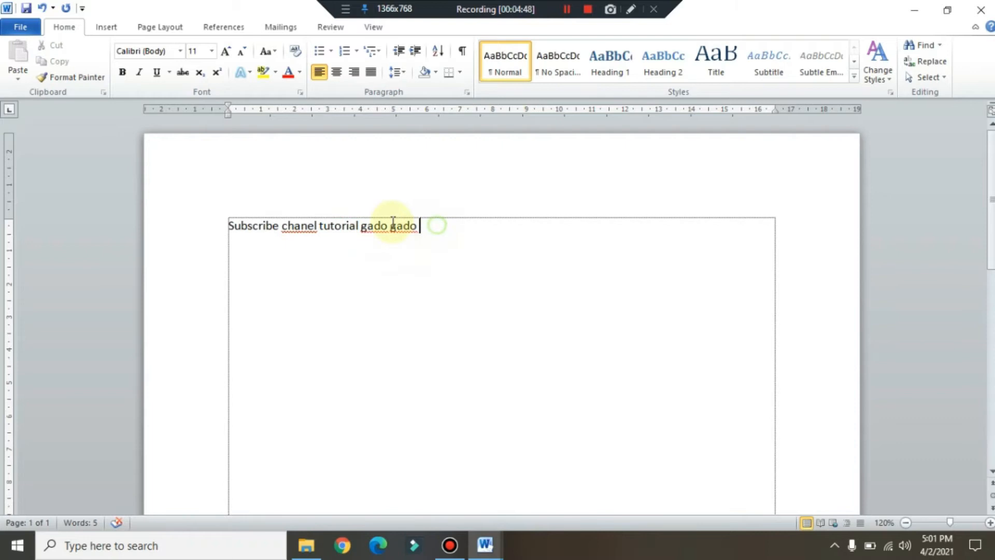
drag(395, 222, 229, 215)
click(52, 61)
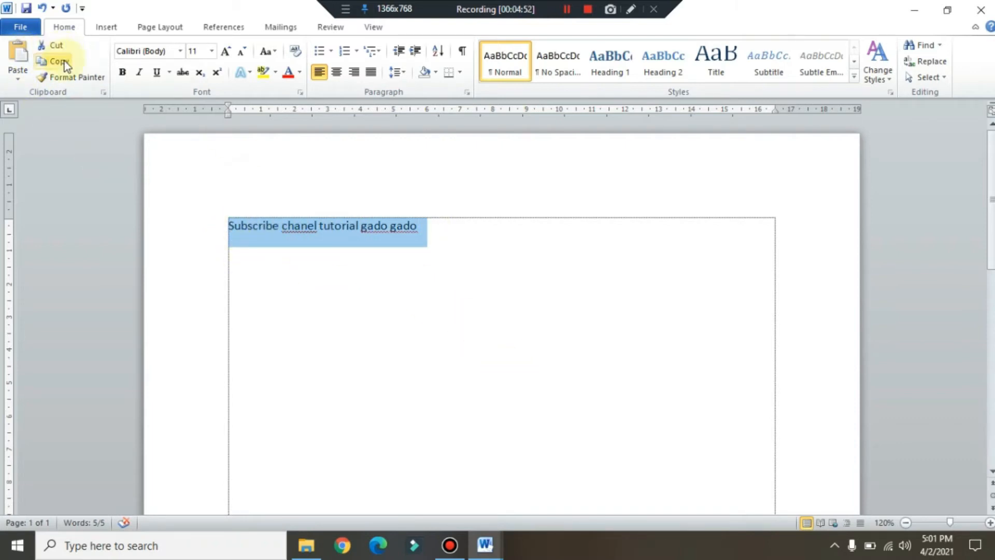
click(451, 234)
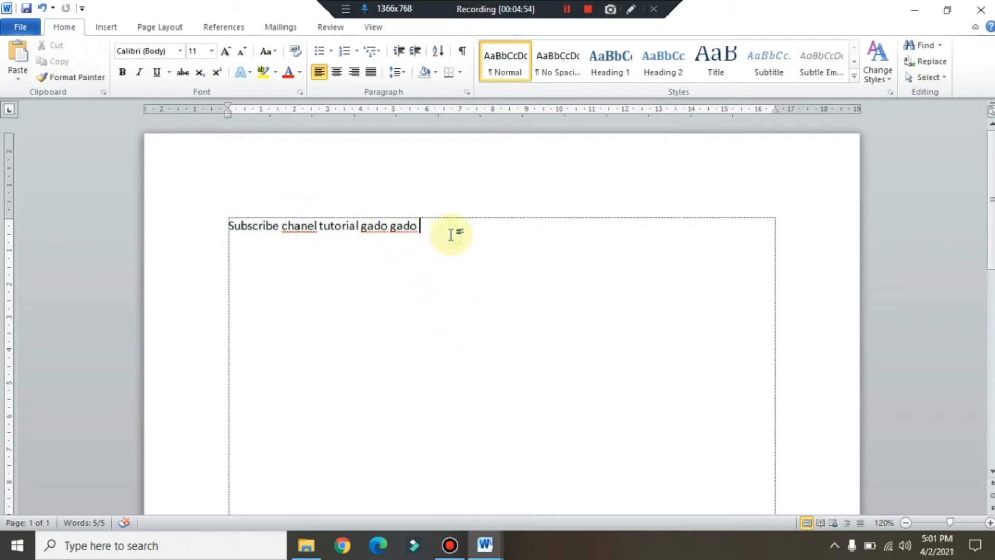
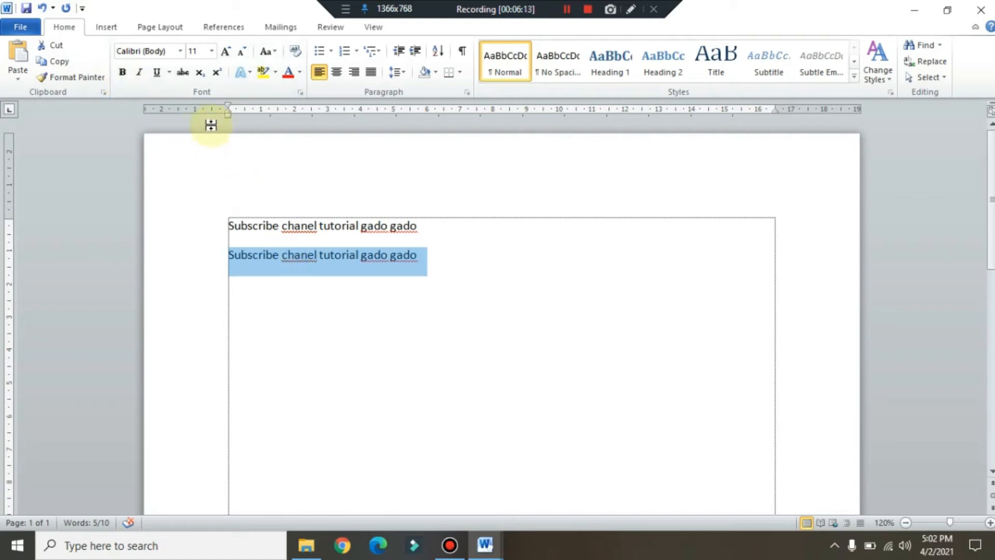
Format the second "Subscribe chanel tutorial gado gado" line as bold and italic
click(125, 72)
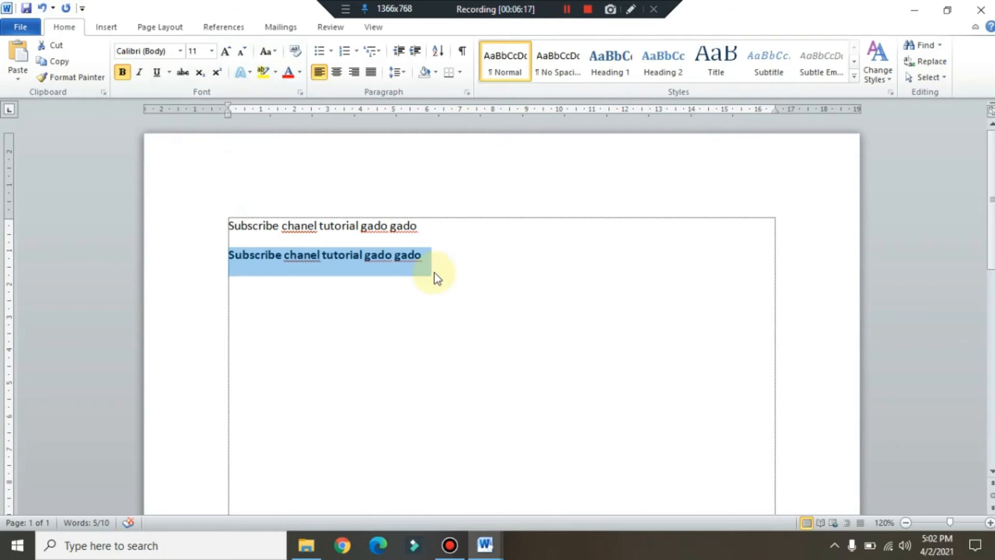
click(435, 261)
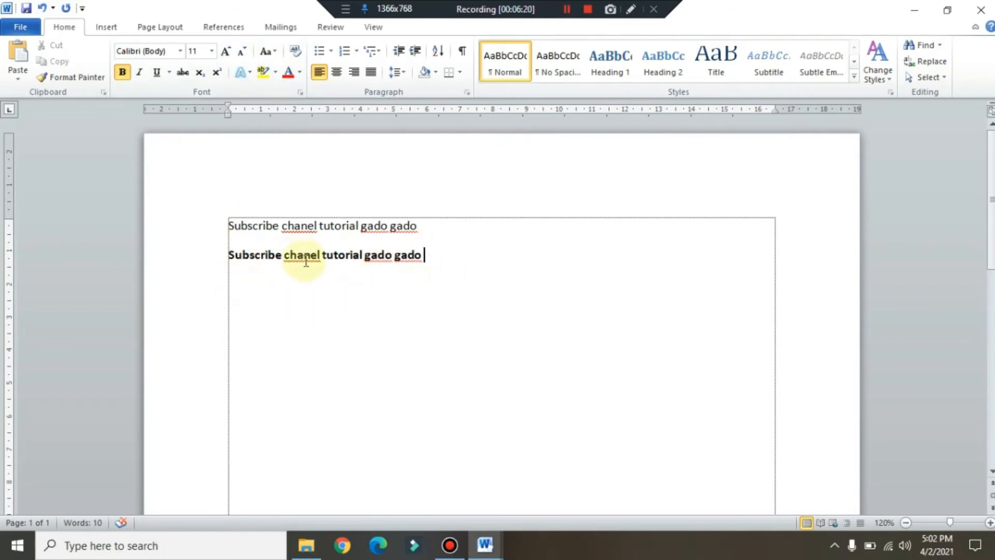
drag(435, 253, 242, 261)
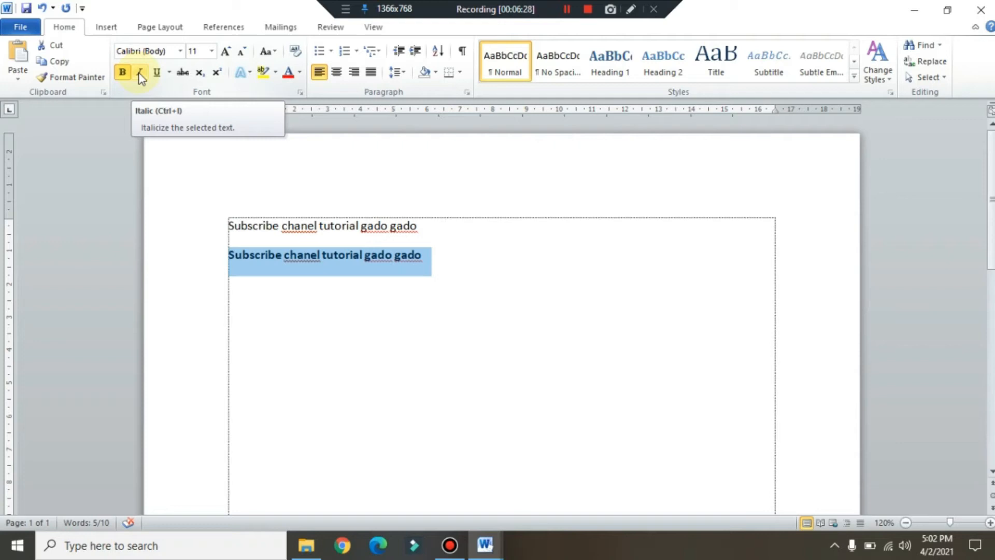
click(140, 77)
click(494, 309)
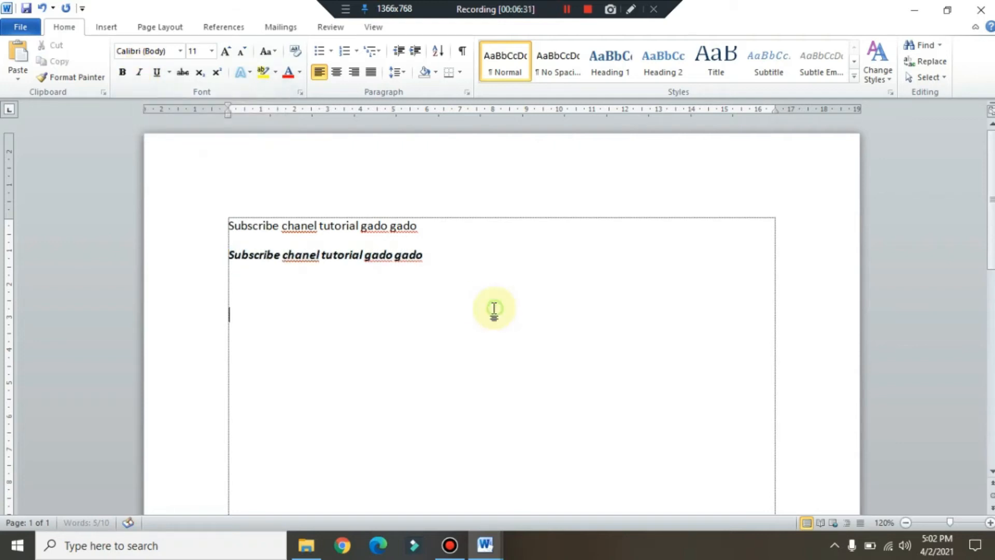
Underline the second "Subscribe chanel tutorial gado gado" line
drag(424, 256, 240, 258)
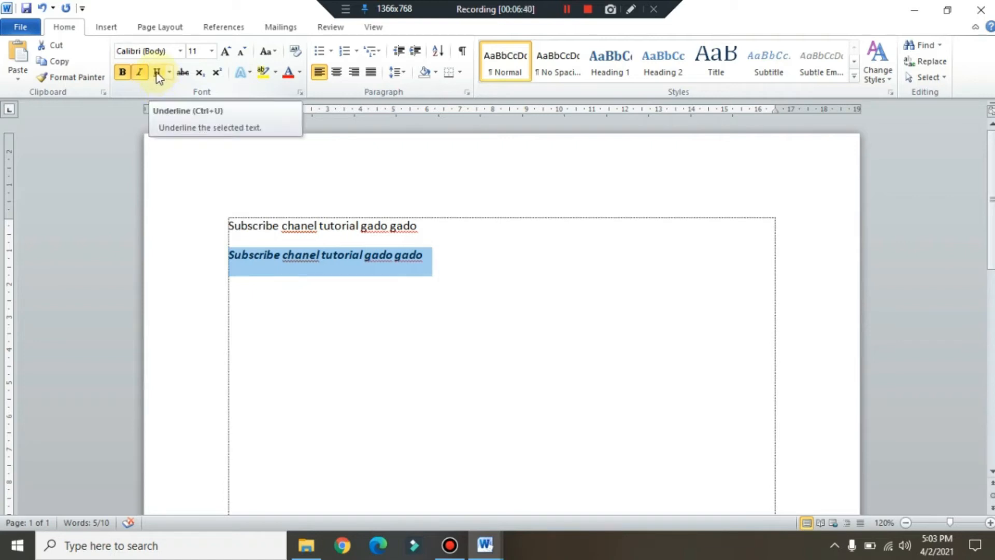
click(157, 73)
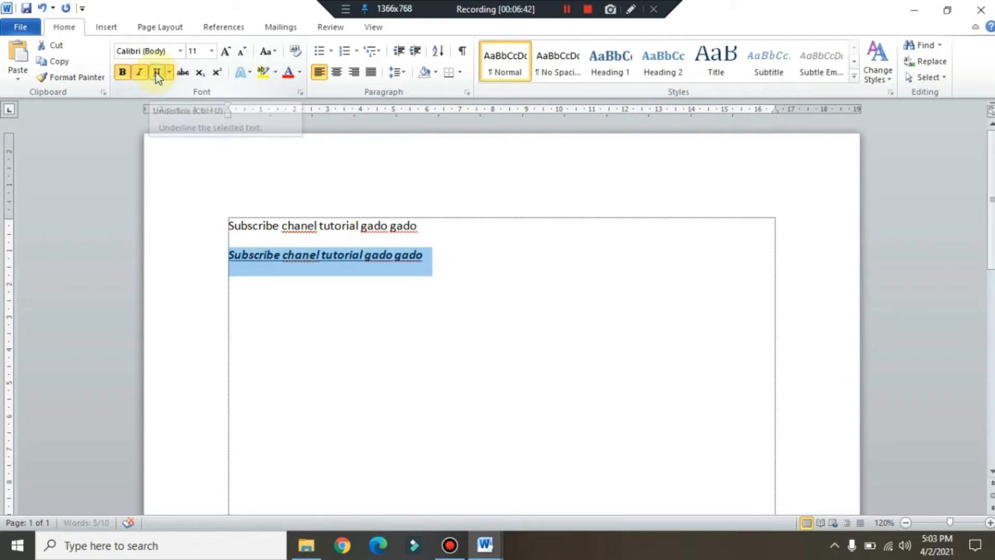
click(456, 290)
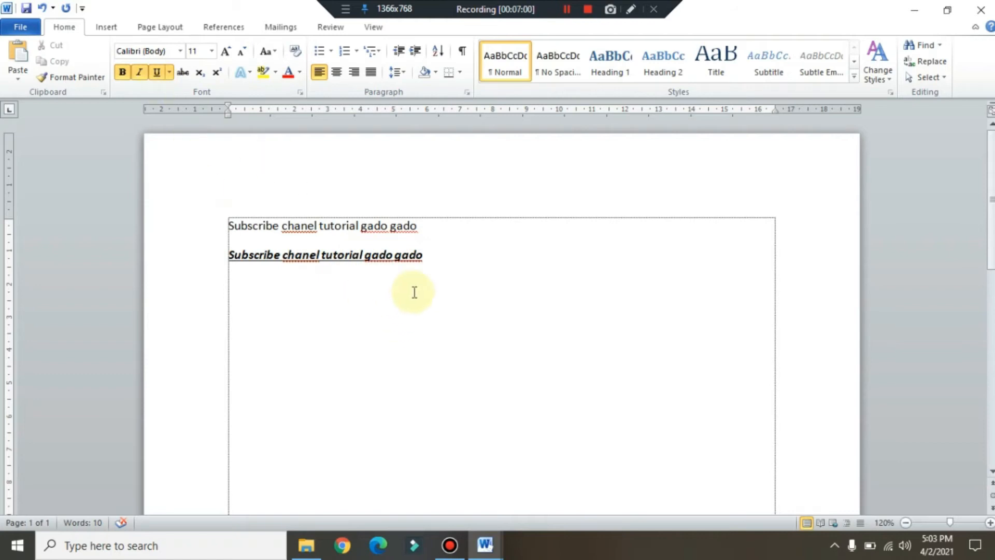
Change the font of the second "Subscribe chanel tutorial gado gado" line to Times New Roman
drag(433, 260, 230, 252)
click(180, 51)
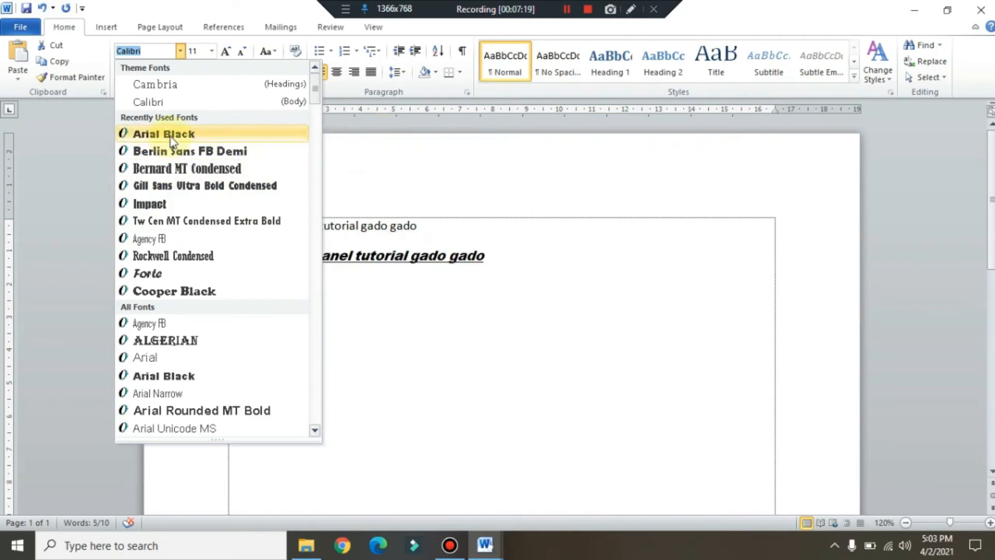
mouse_move(316, 85)
mouse_down()
mouse_move(331, 167)
mouse_move(320, 82)
mouse_up()
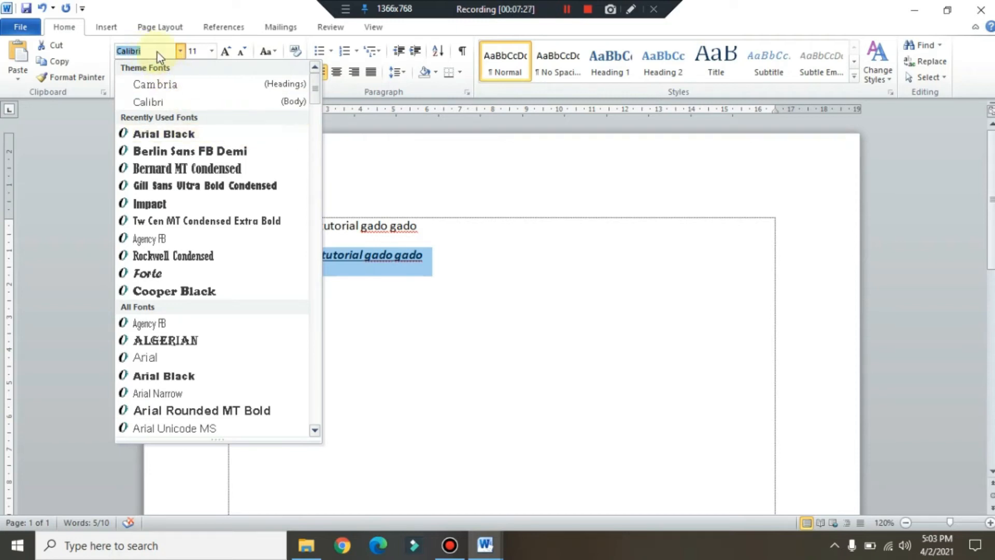
text(Times New Rom)
key(Return)
click(487, 289)
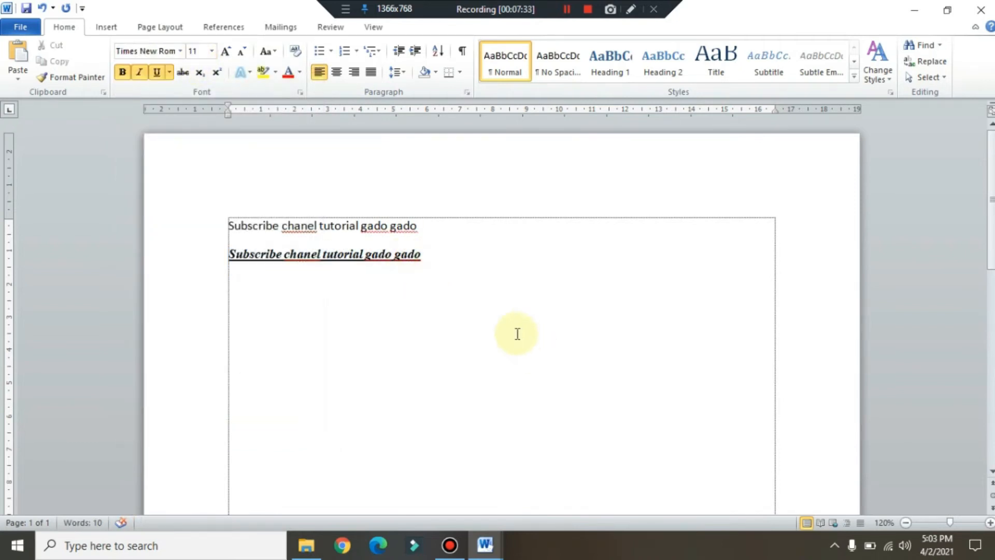
Enlarge the second line's font stepwise to size 16 and shrink it back to size 12
click(429, 261)
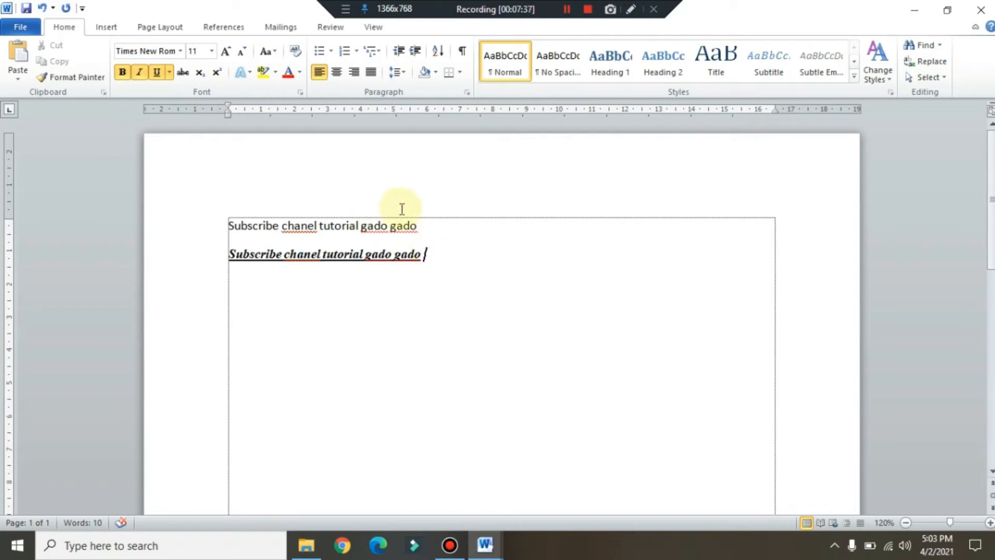
drag(438, 258, 233, 260)
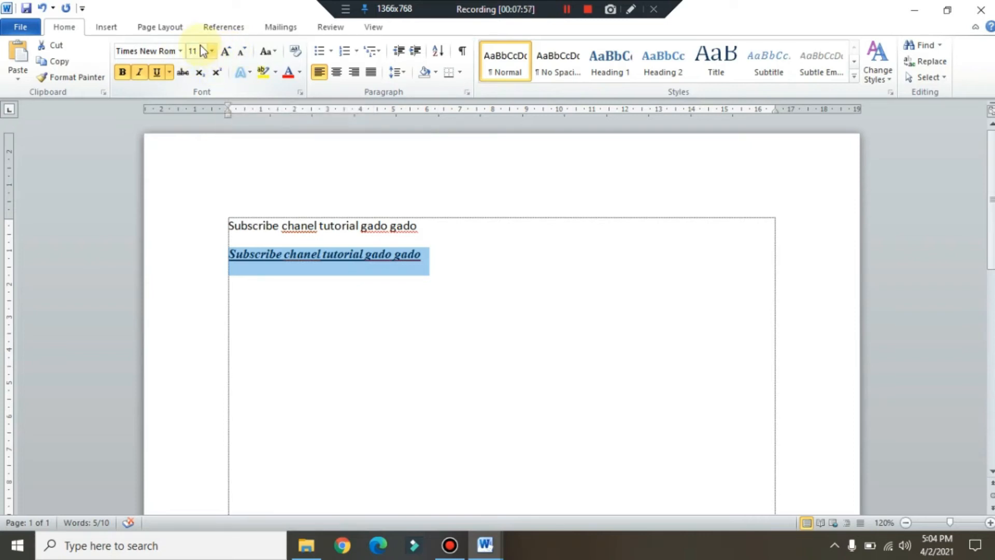
click(226, 53)
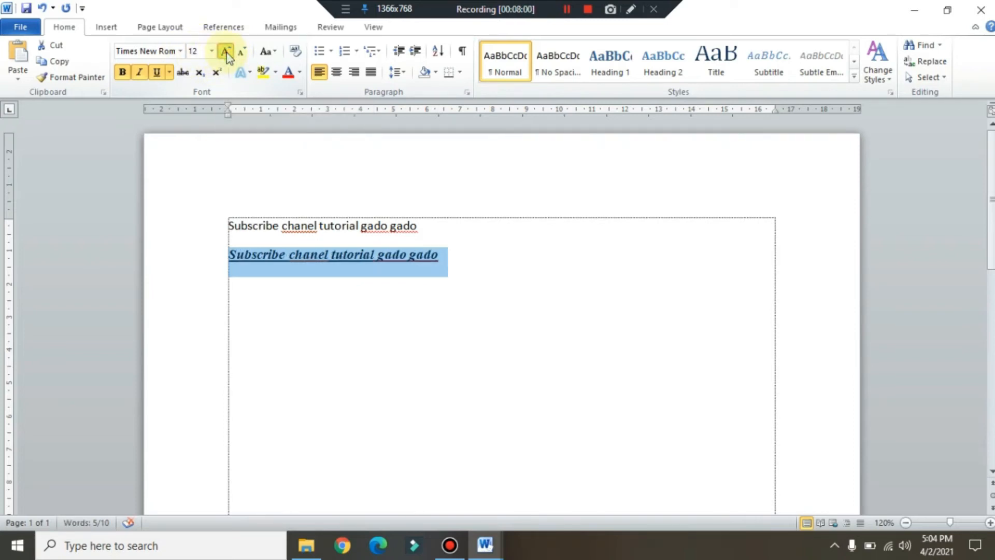
click(227, 52)
click(226, 52)
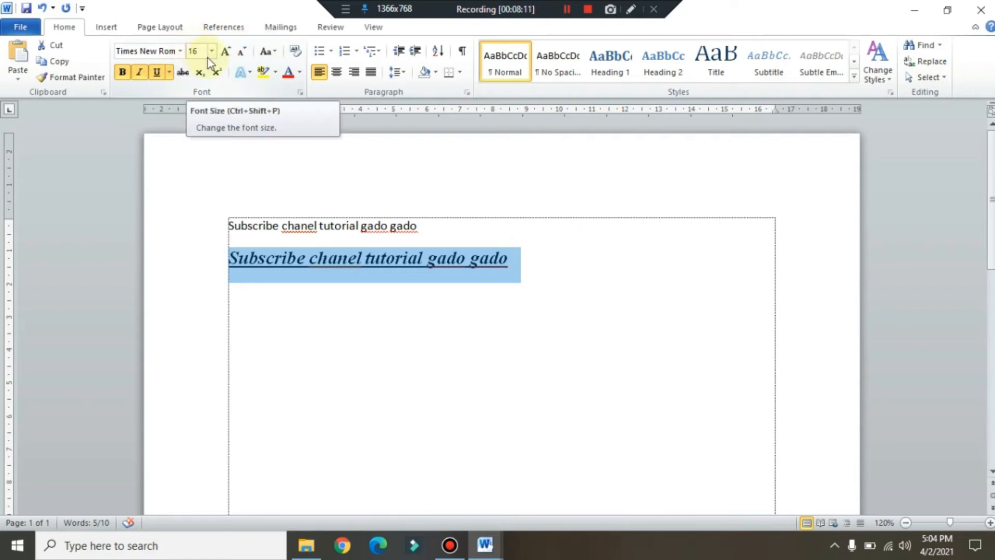
click(239, 53)
click(240, 53)
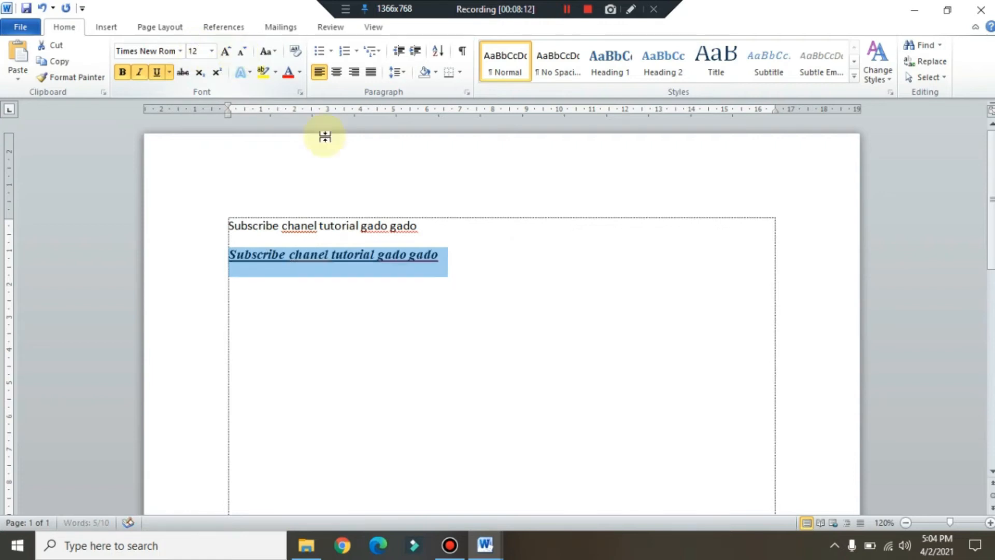
Apply the green text effect from the first row of the text effects gallery to the second line
click(251, 74)
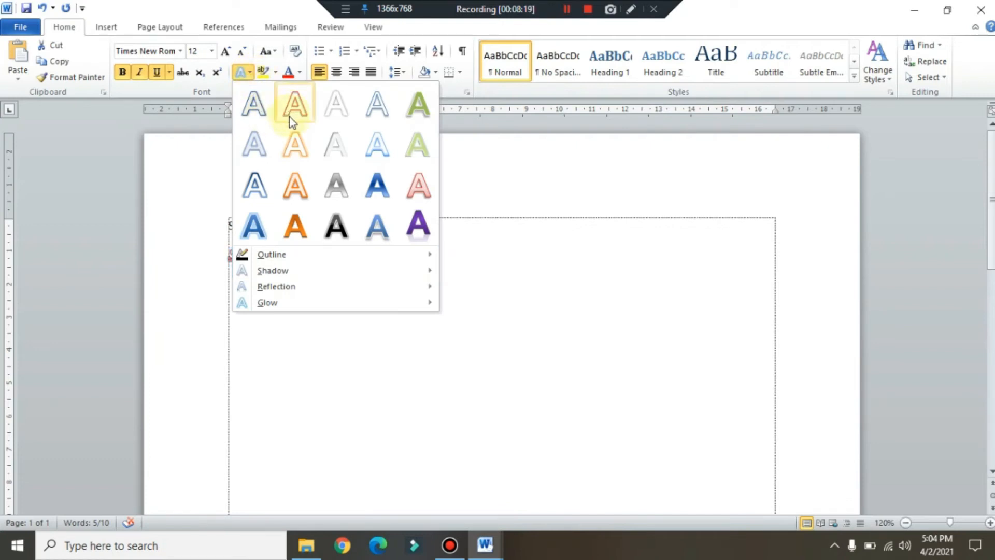
click(536, 228)
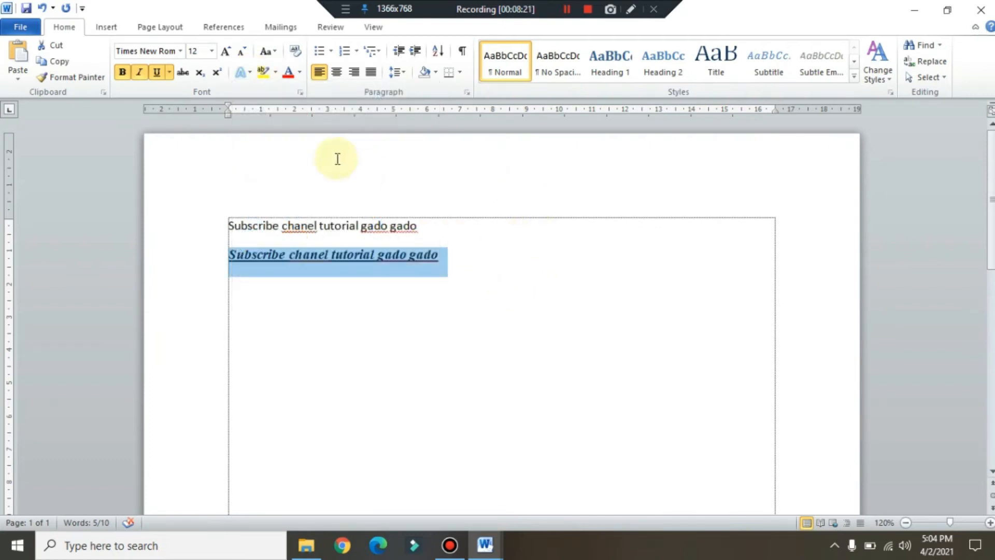
click(251, 77)
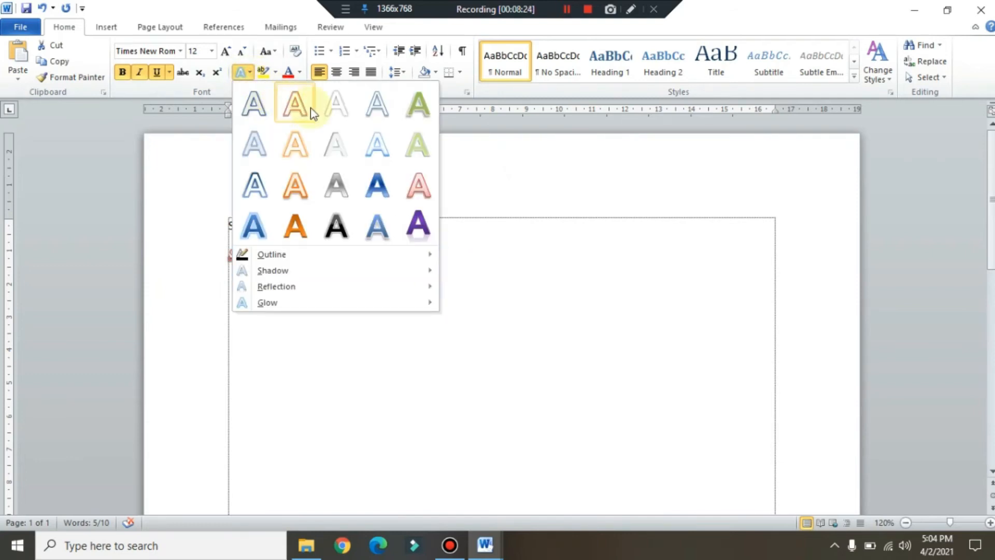
click(425, 108)
click(475, 253)
ctrl+scroll(311, 284, up, 4)
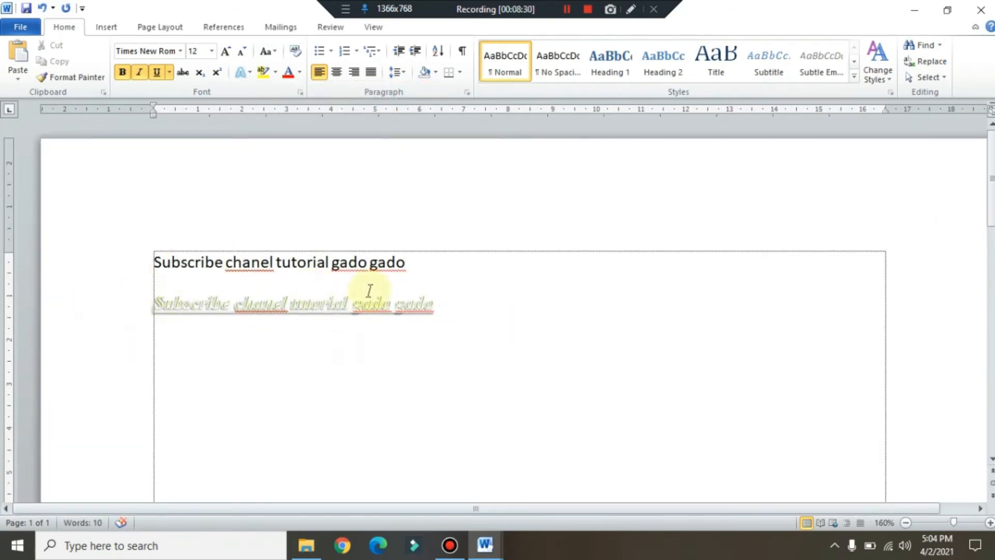
Preview other text effects on the second line and undo its green text effect
drag(441, 307, 157, 305)
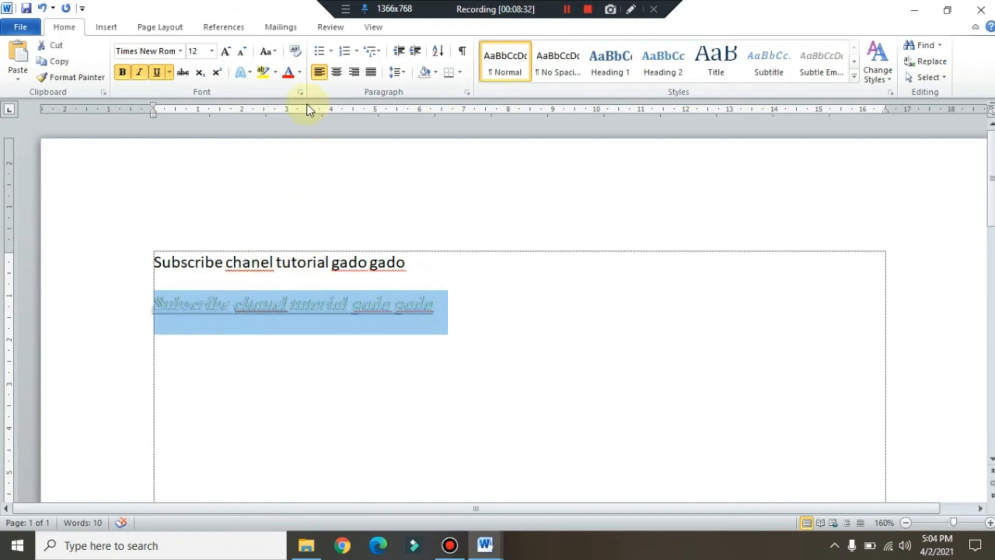
click(251, 73)
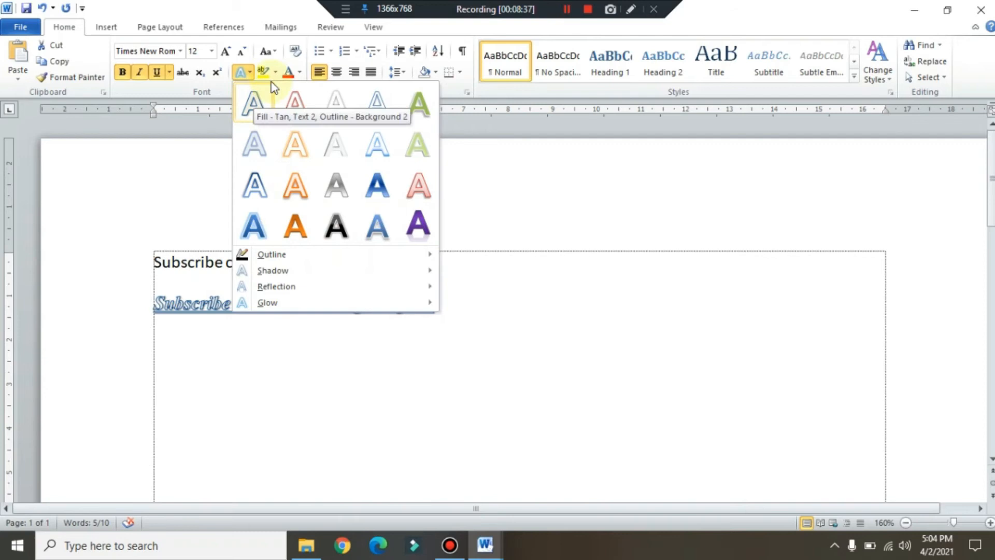
click(525, 343)
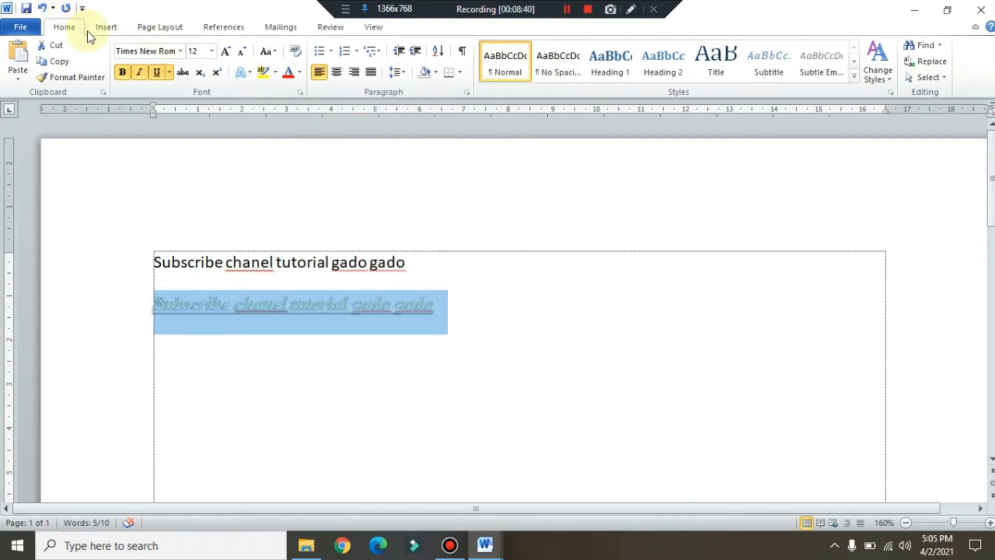
click(42, 7)
click(528, 282)
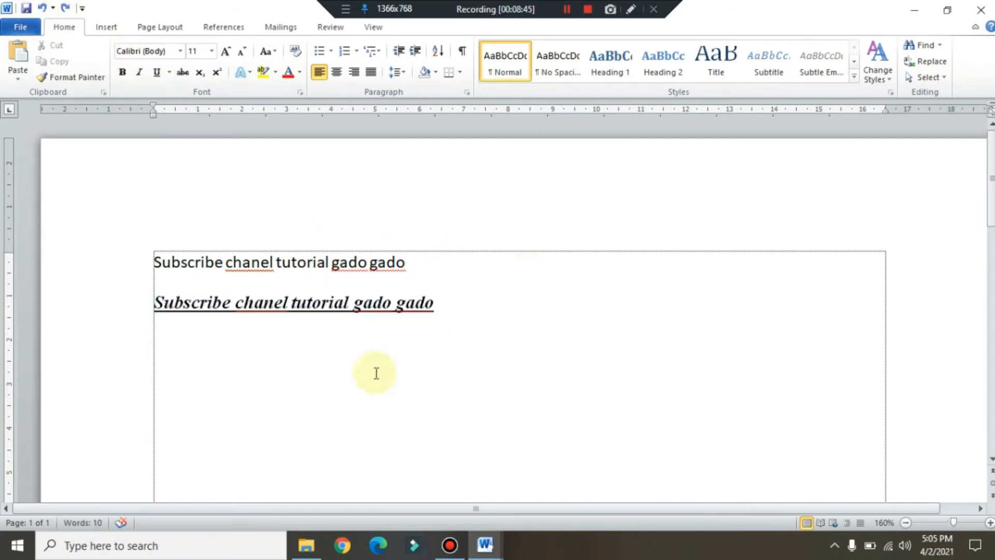
Color the second line red and reset its font color to Automatic
click(486, 311)
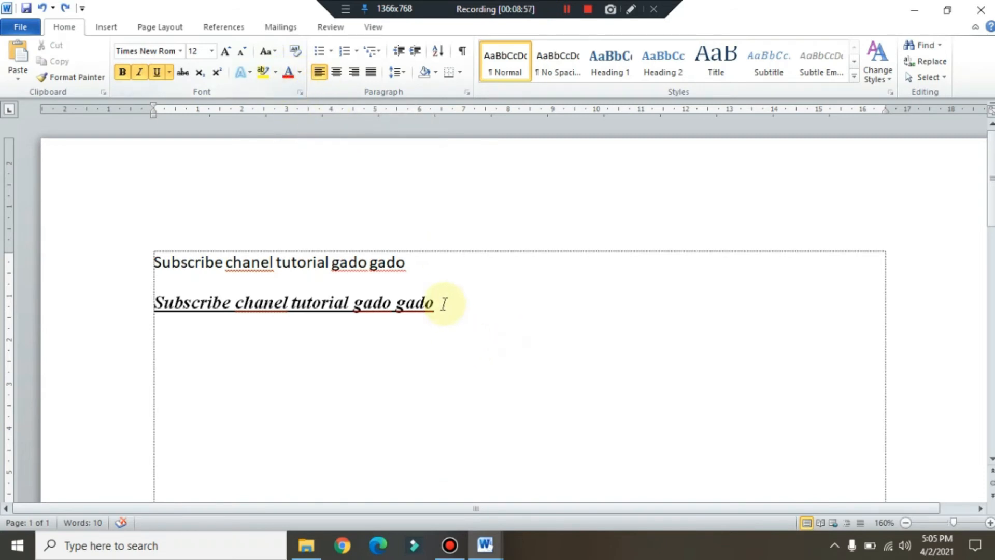
drag(439, 309, 174, 315)
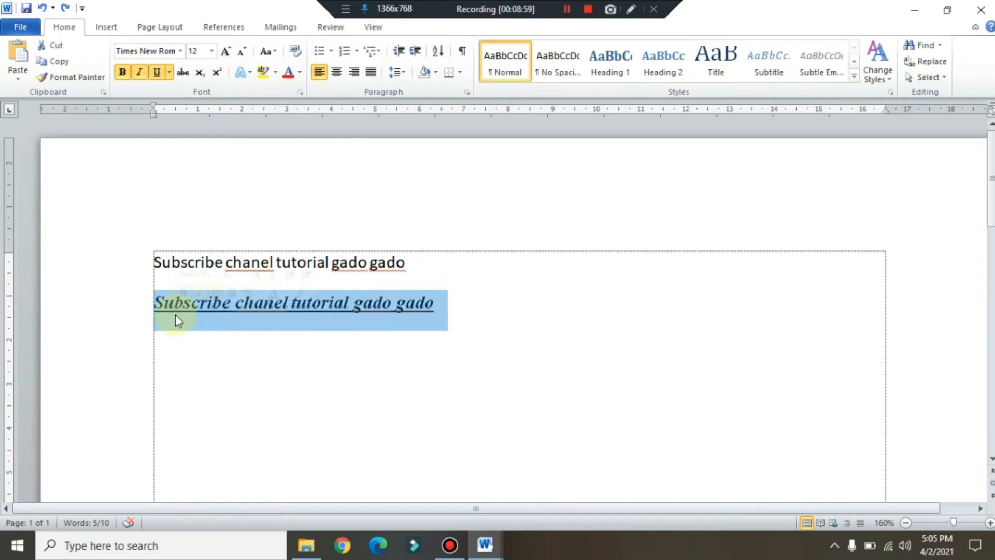
click(288, 72)
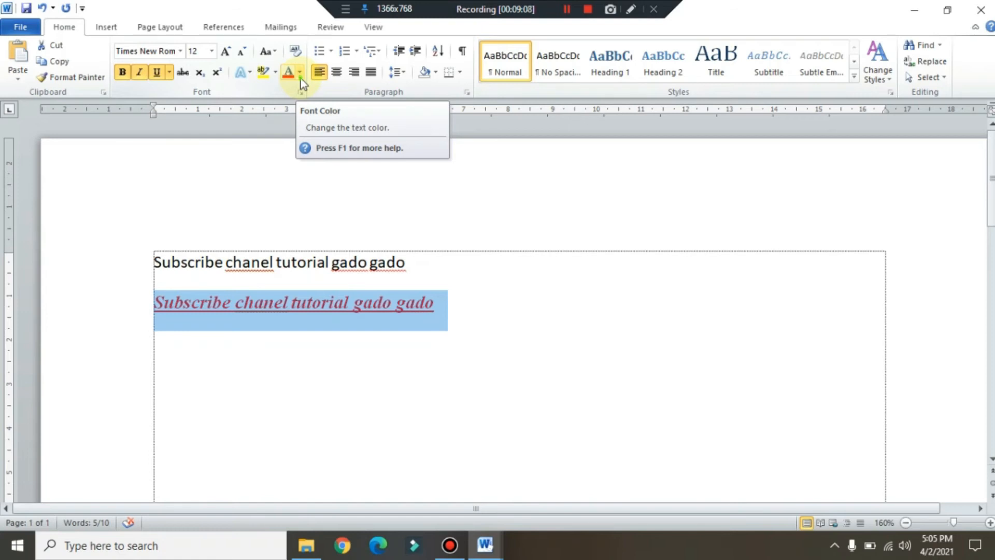
click(300, 74)
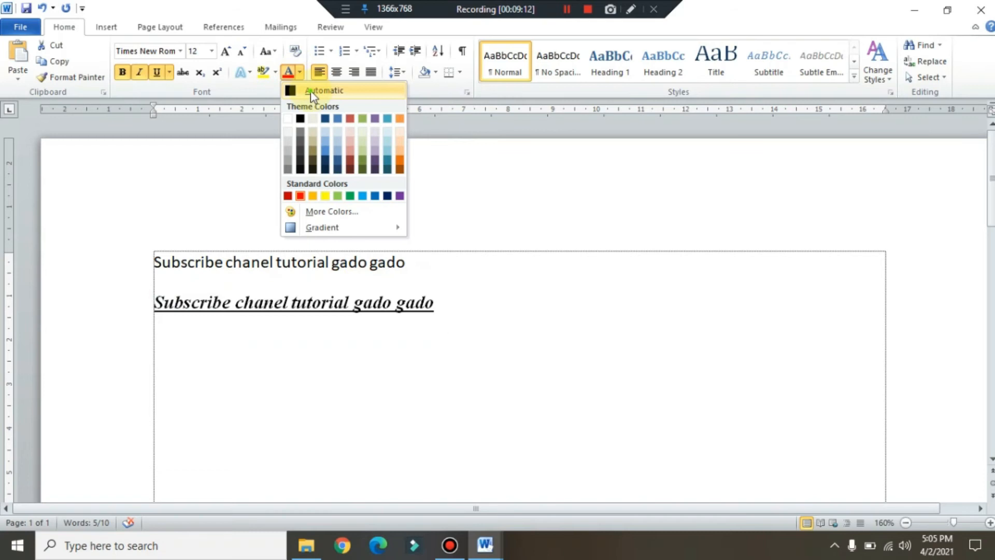
click(310, 90)
click(595, 369)
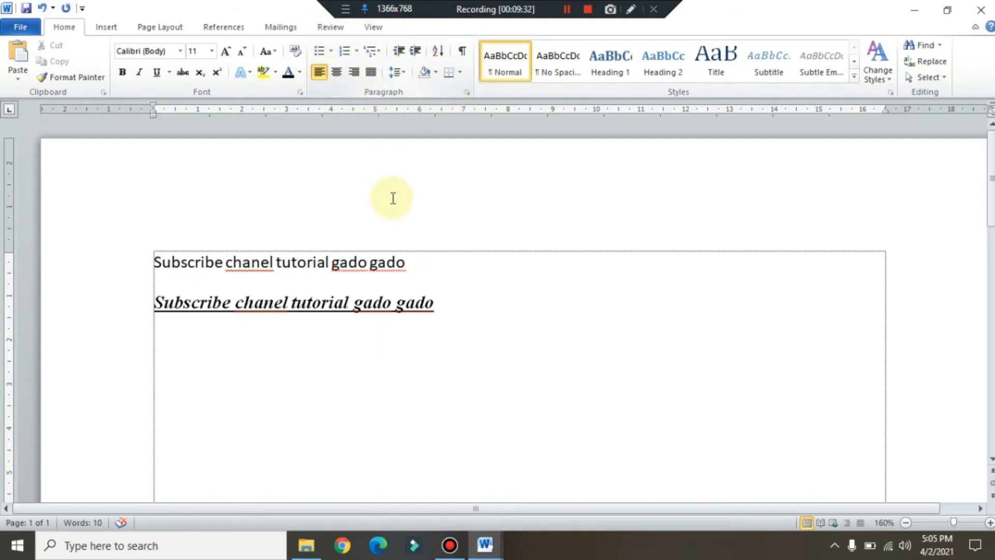
Start a bulleted list with check mark bullets on the empty line below the second line
click(442, 327)
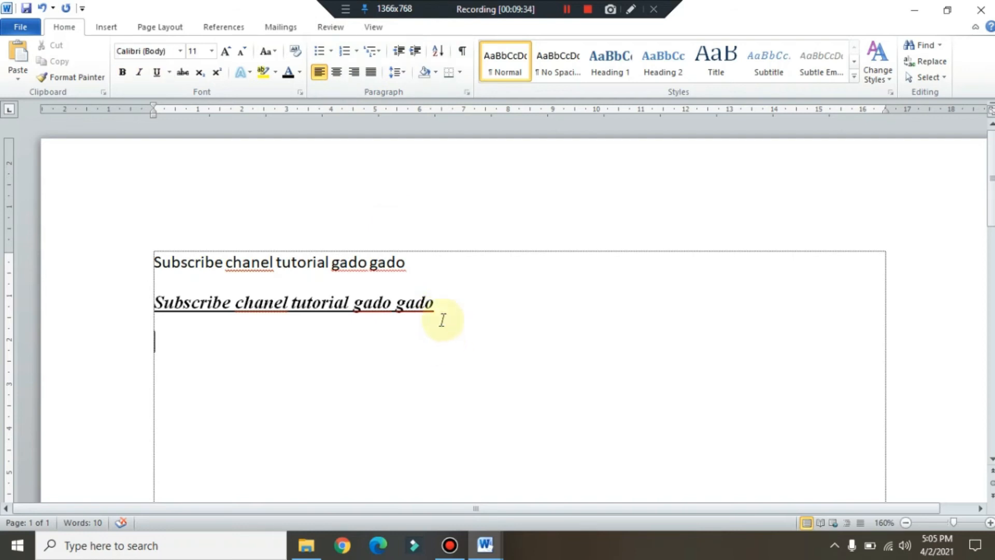
click(331, 51)
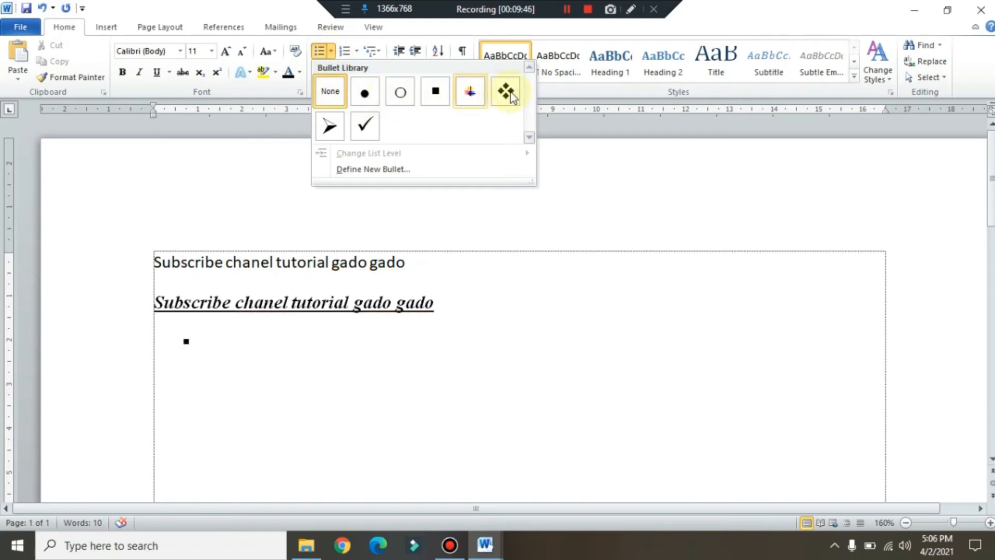
click(368, 131)
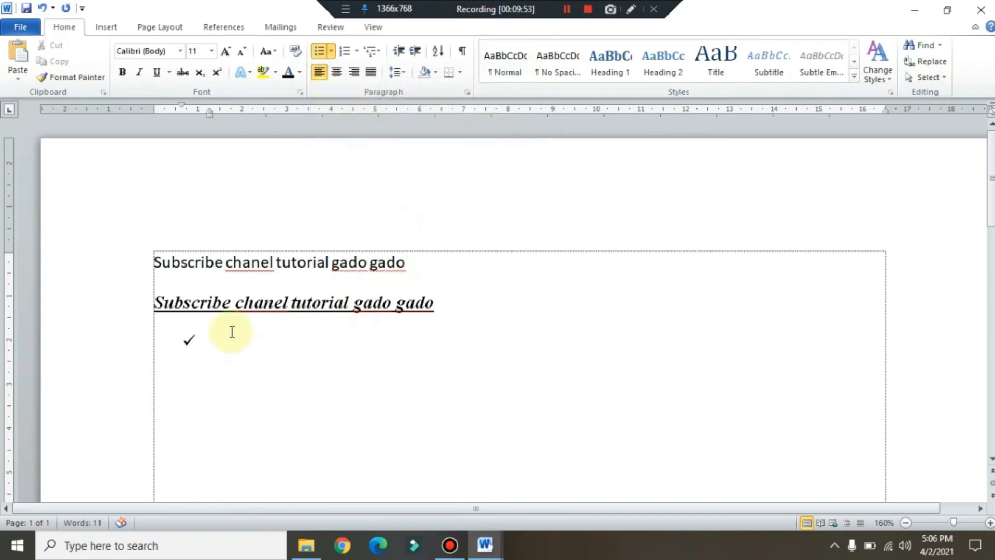
click(331, 54)
click(664, 280)
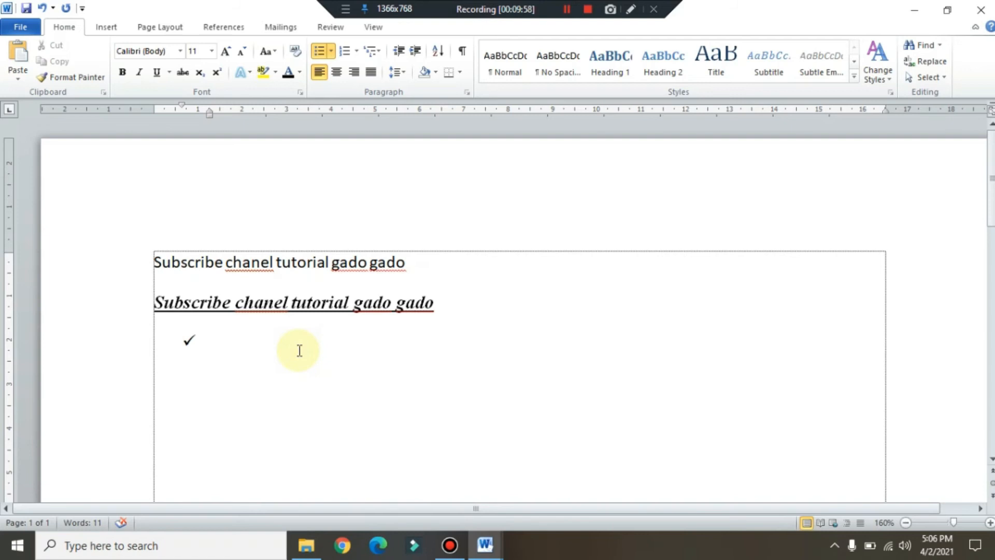
Enter "sdasdassdsadasdas" as the check mark item and add an indented line without a bullet below it
text(sdasdassdsadasdas)
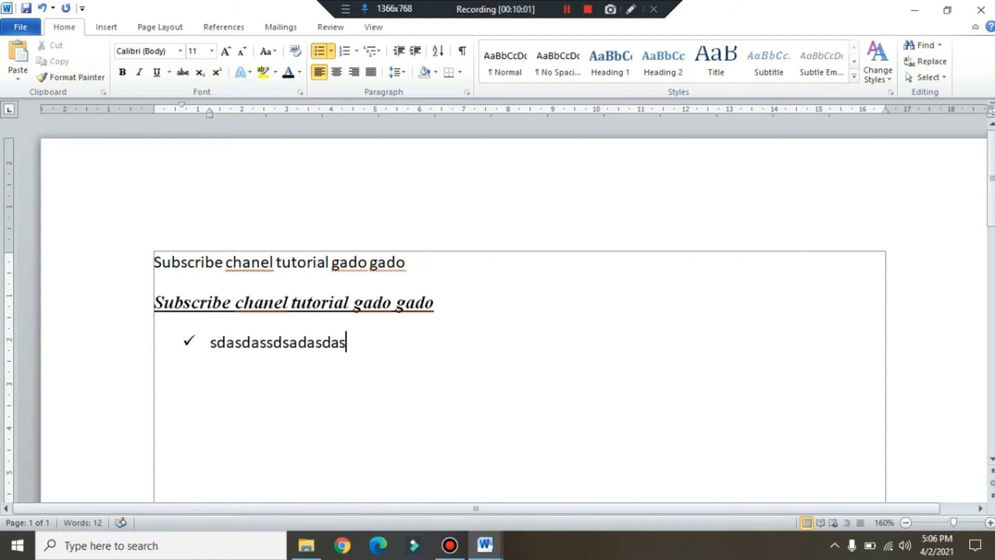
click(211, 342)
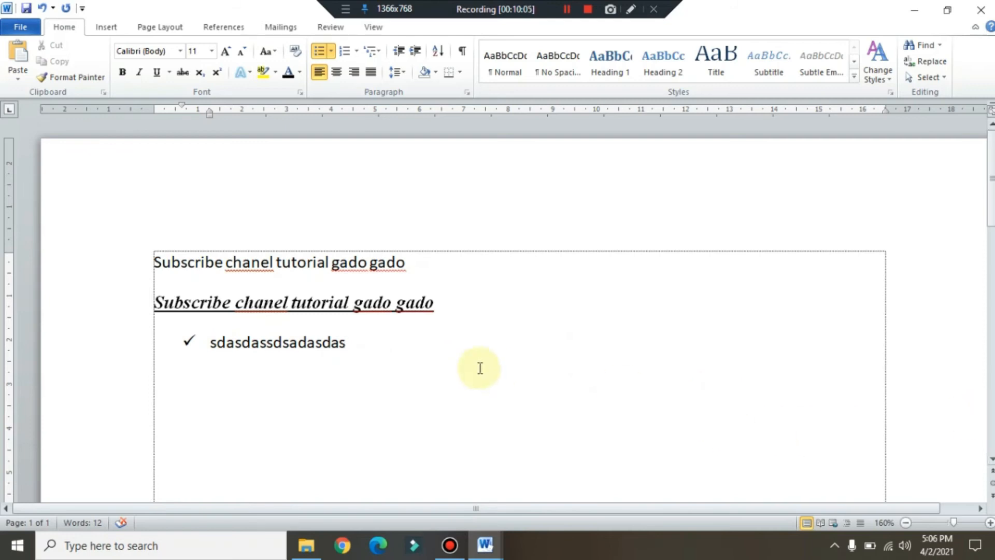
key(Return)
scroll(273, 355, down, 1)
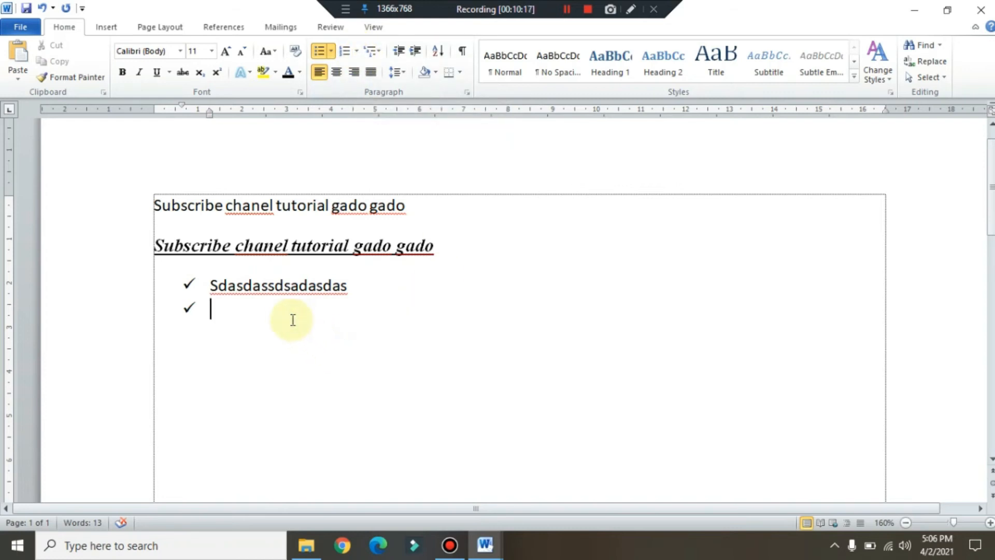
key(BackSpace)
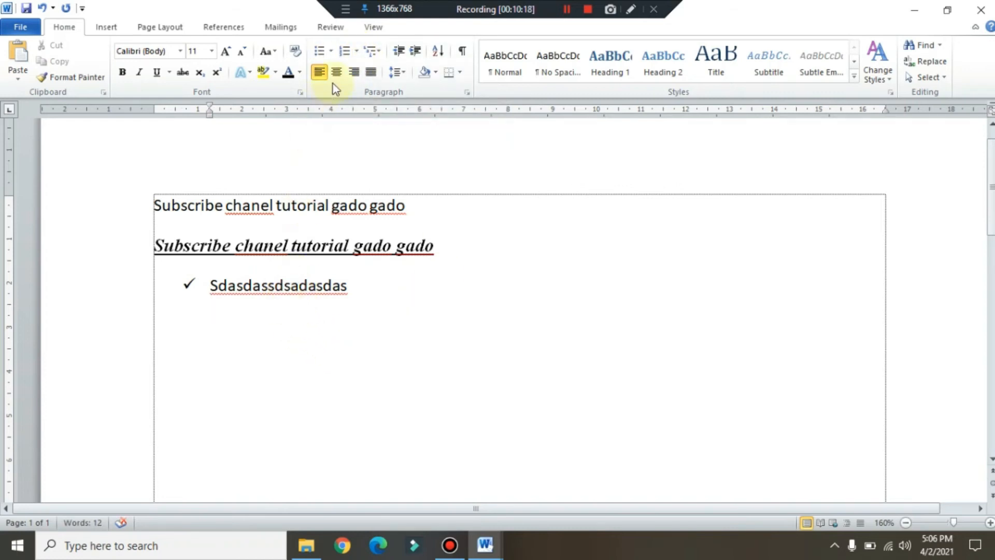
Start a numbered list in the 1) 2) 3) format and enter "sasasasasasasasasasa" as its first item
click(358, 51)
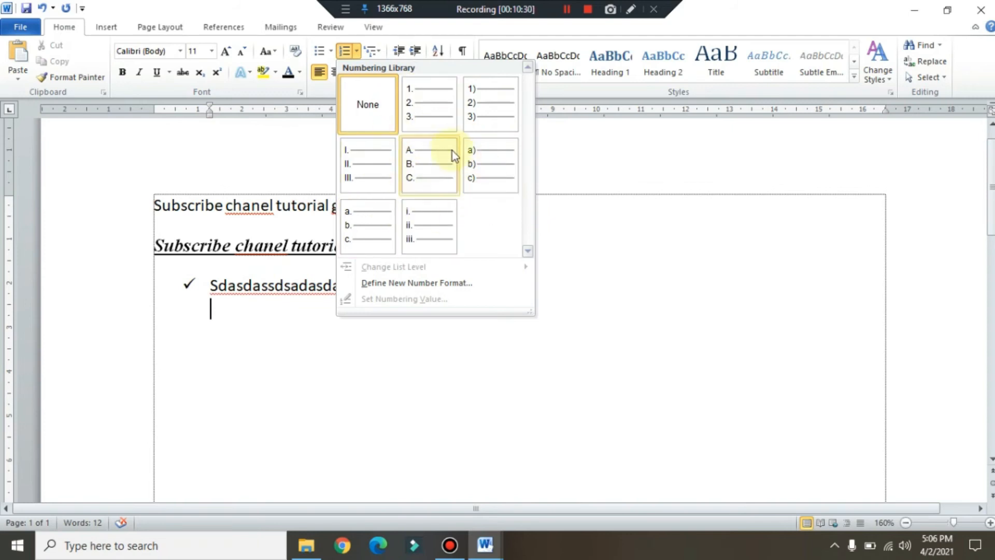
click(490, 114)
text(sasasasasasas)
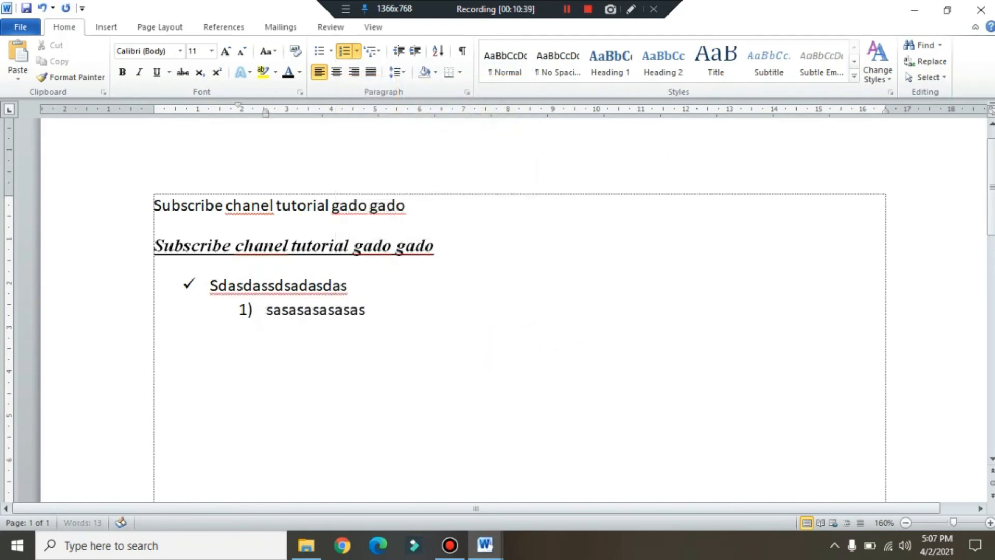
text(asasasa)
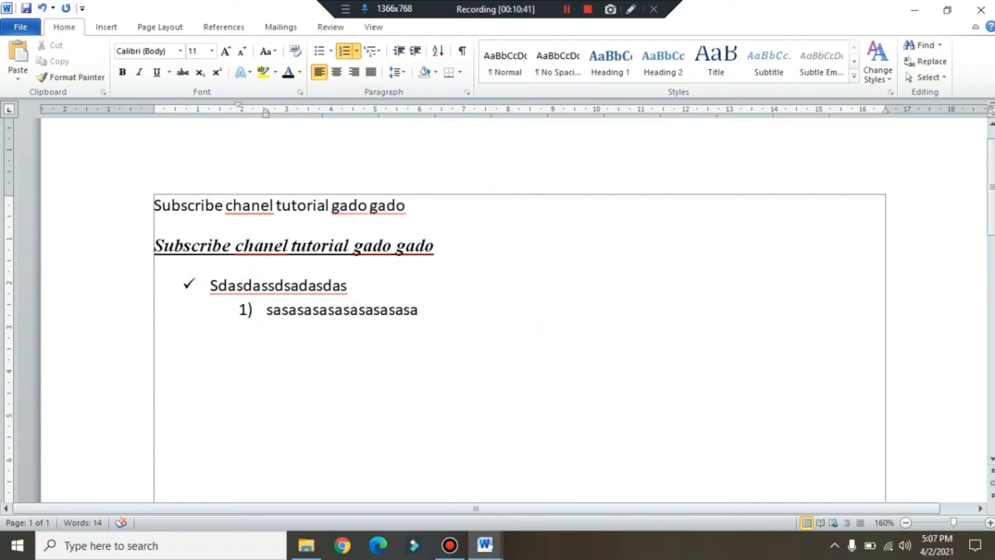
Add "asas" and "asasas" as the second and third numbered items, followed by an empty fourth item
key(Return)
key(Return)
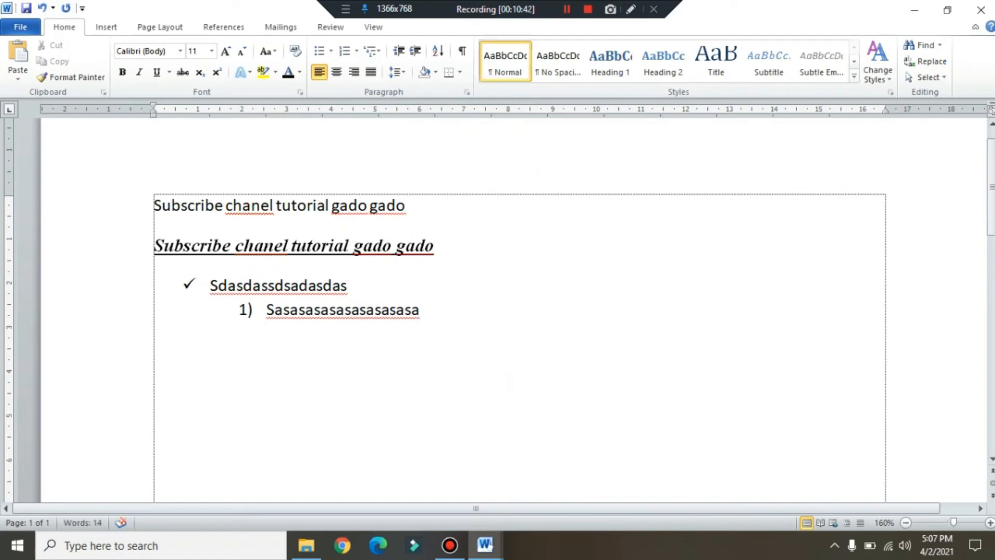
key(ctrl+z)
text(asas)
key(Return)
text(asasas)
key(Return)
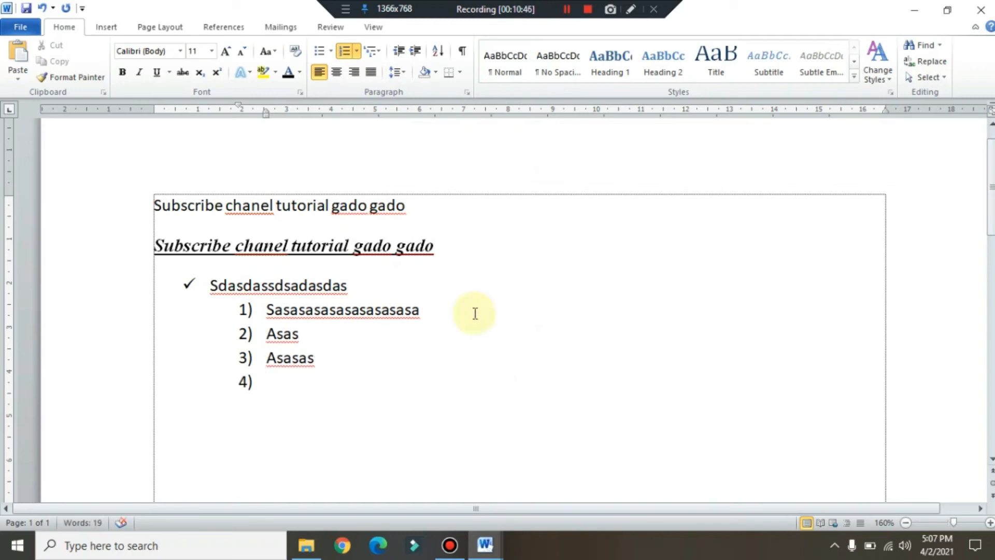
Apply the 1) a) i) multilevel list style from the list library to the numbered items
click(380, 51)
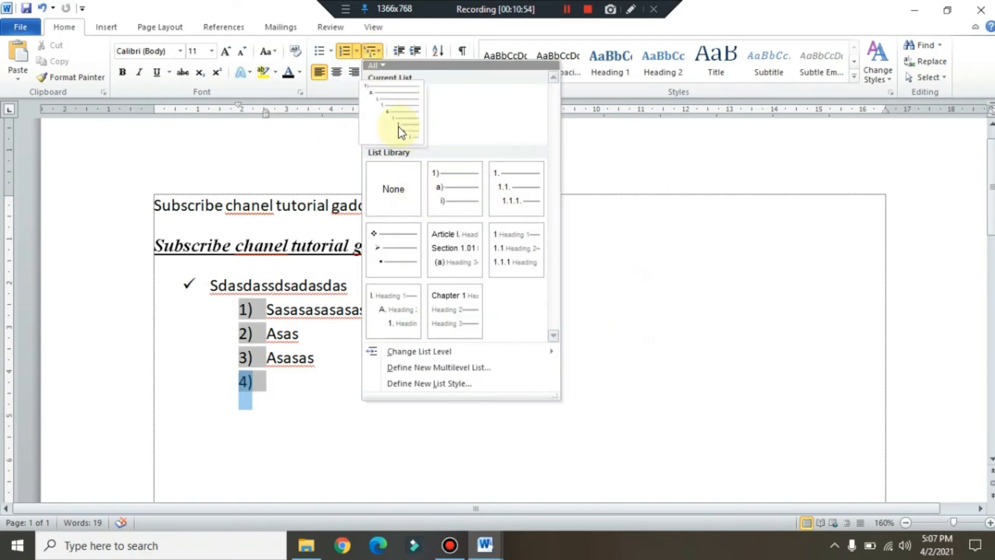
mouse_move(380, 105)
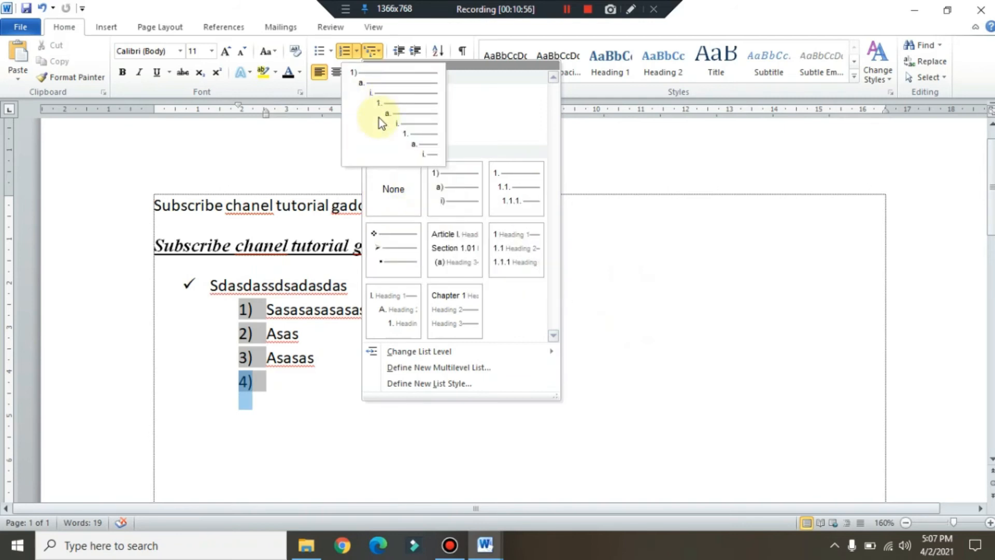
mouse_move(440, 187)
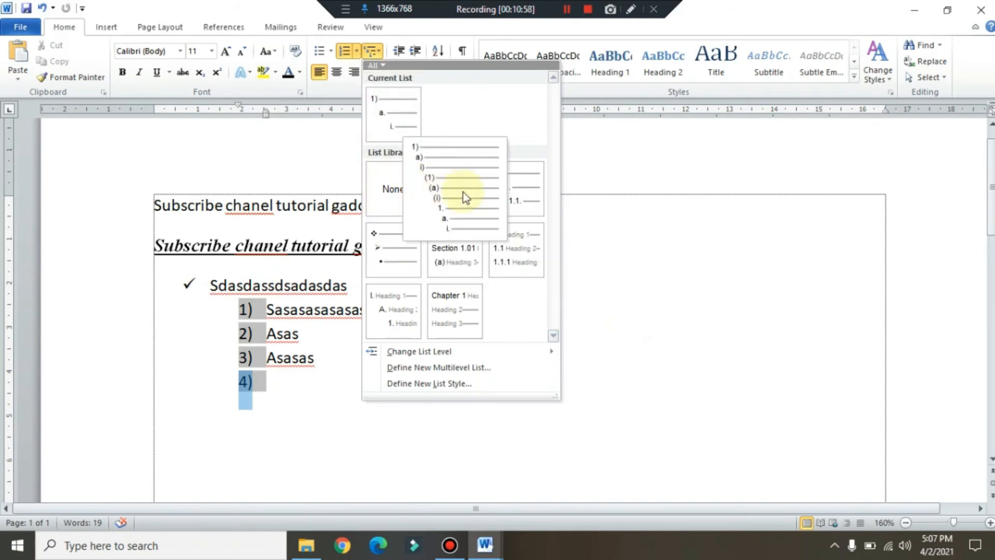
click(451, 189)
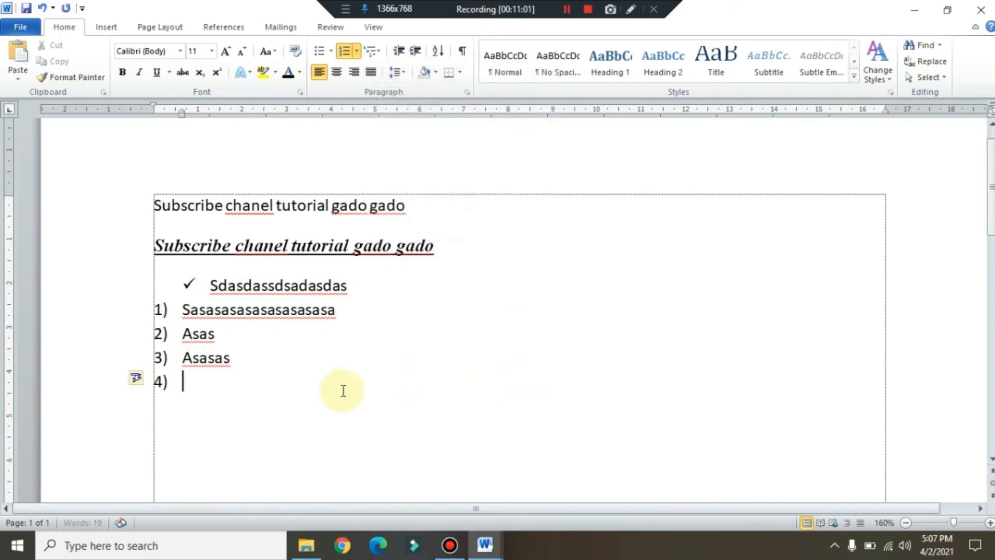
Enter "sasa" as both the fourth and fifth list items and start an empty sixth item
text(sasa)
key(Return)
text(sasa)
key(Return)
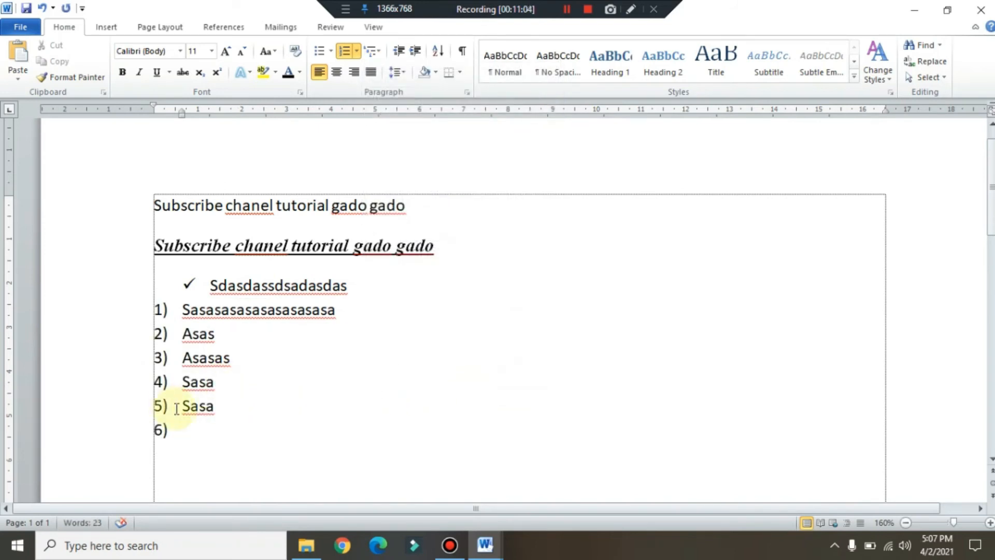
Undo the two added "sasa" items and the multilevel list style
key(ctrl+z)
key(ctrl+z)
key(ctrl+z)
key(ctrl+z)
key(ctrl+z)
key(ctrl+z)
key(ctrl+z)
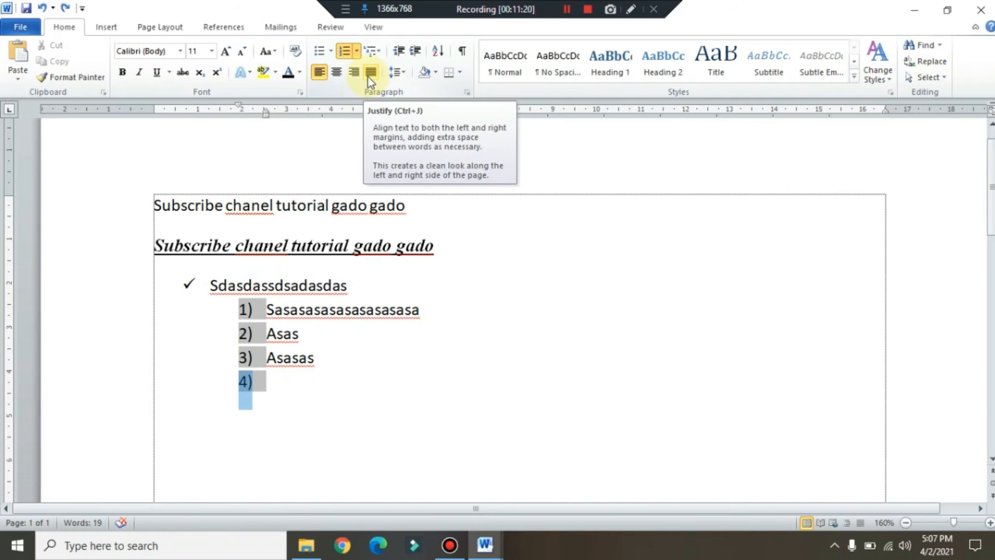
Try centre and right alignment on the check mark item and first three numbered items, and set them to justified
click(387, 389)
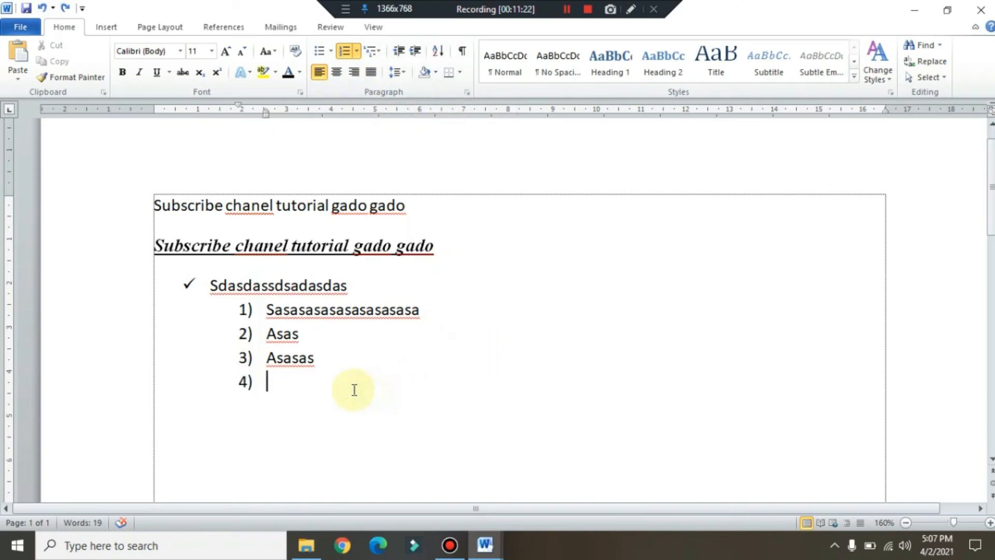
drag(383, 392, 229, 289)
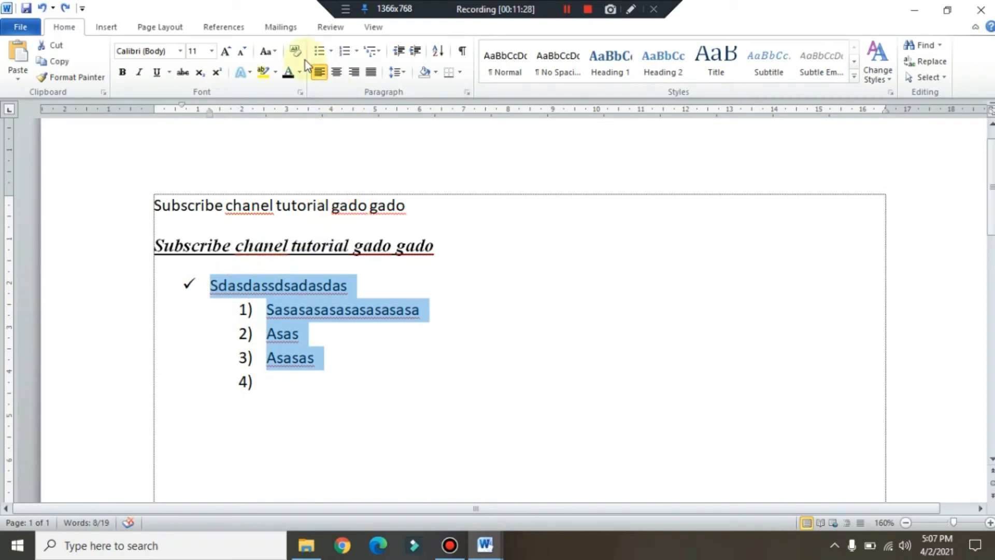
click(336, 73)
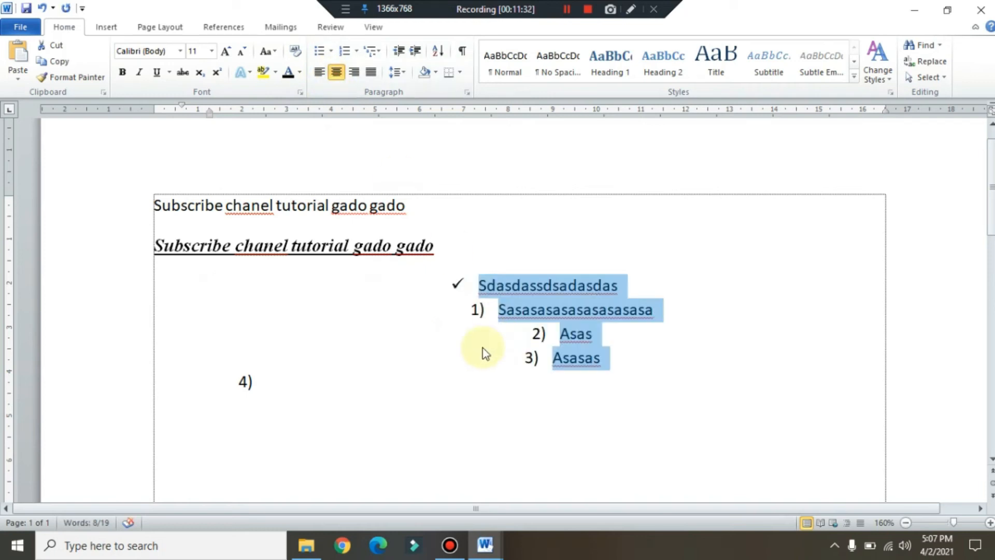
click(355, 73)
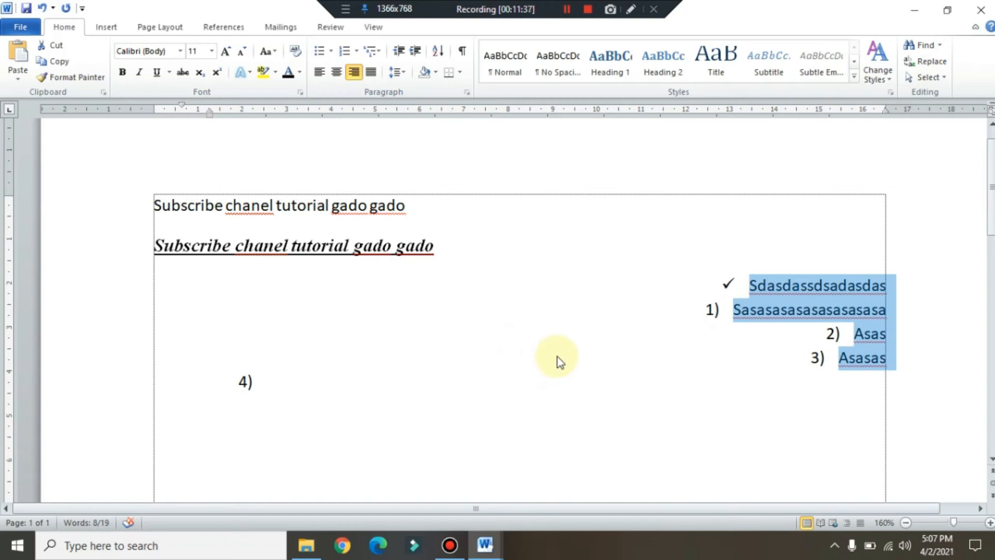
click(374, 74)
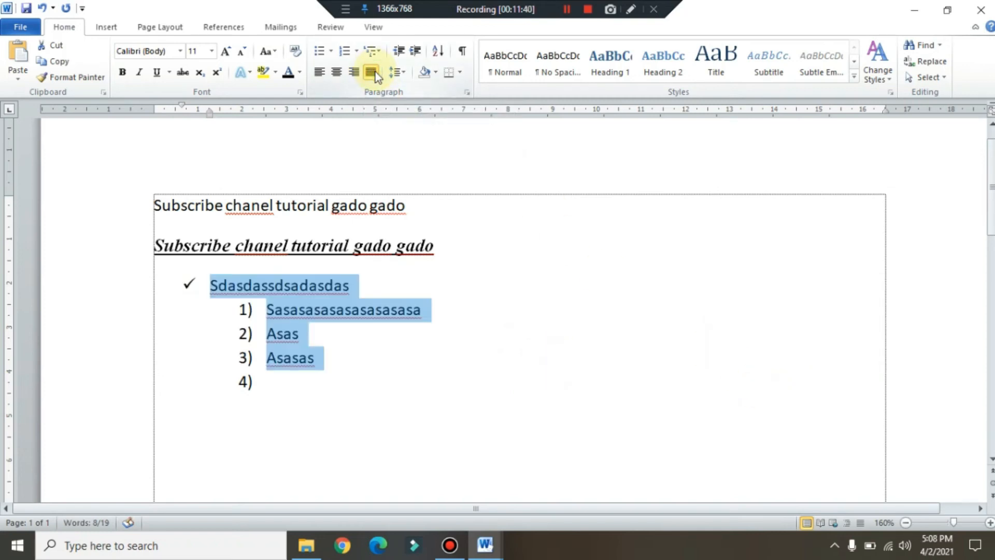
click(467, 362)
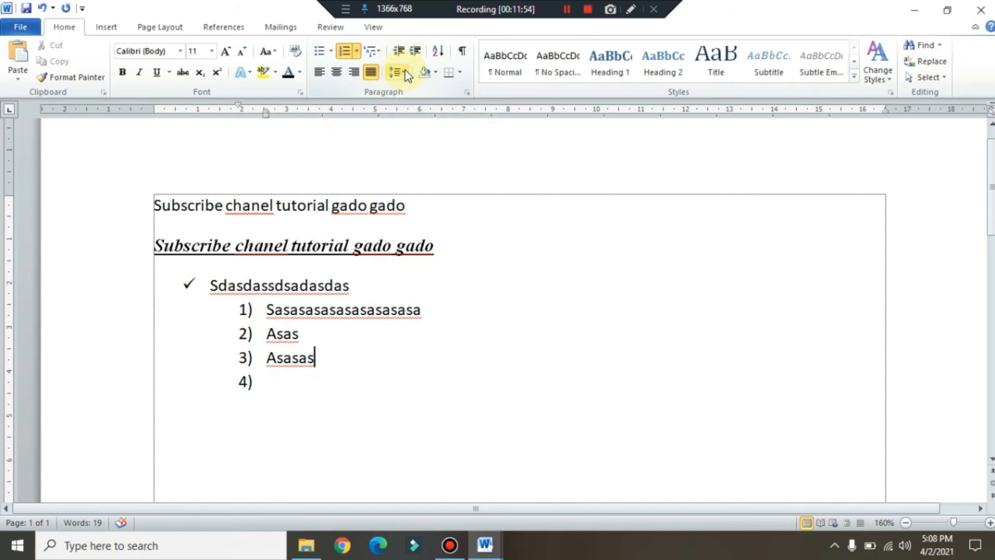
Set the spacing after to 0 pt in the paragraph settings for the check mark item and first three numbered items
click(351, 389)
drag(350, 389, 213, 296)
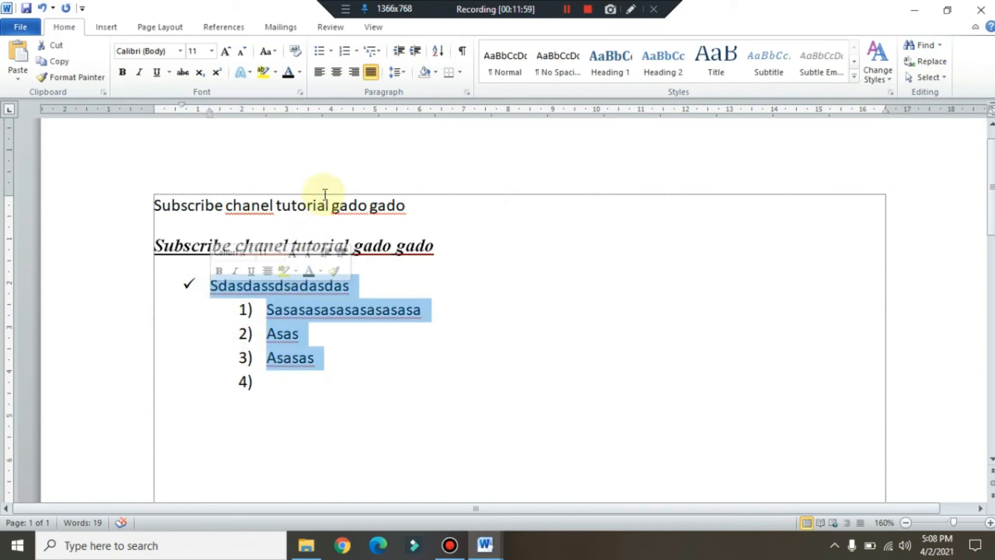
click(404, 73)
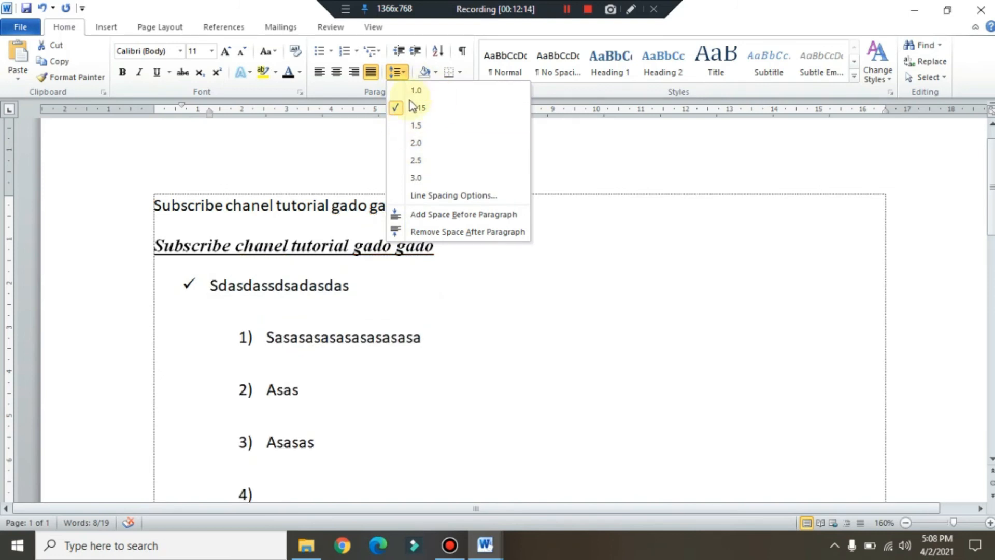
click(440, 197)
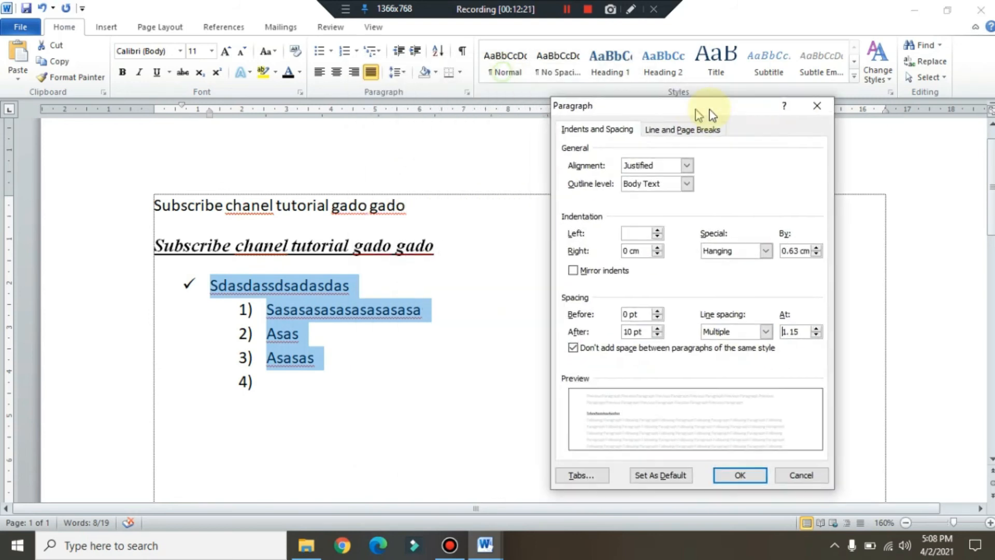
drag(712, 114, 726, 114)
click(670, 334)
click(670, 334)
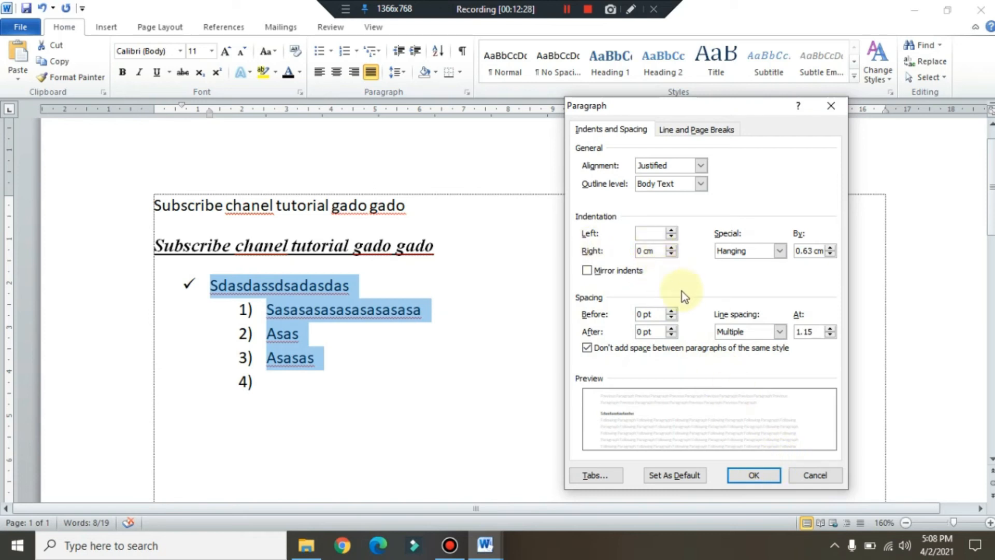
click(769, 478)
click(389, 357)
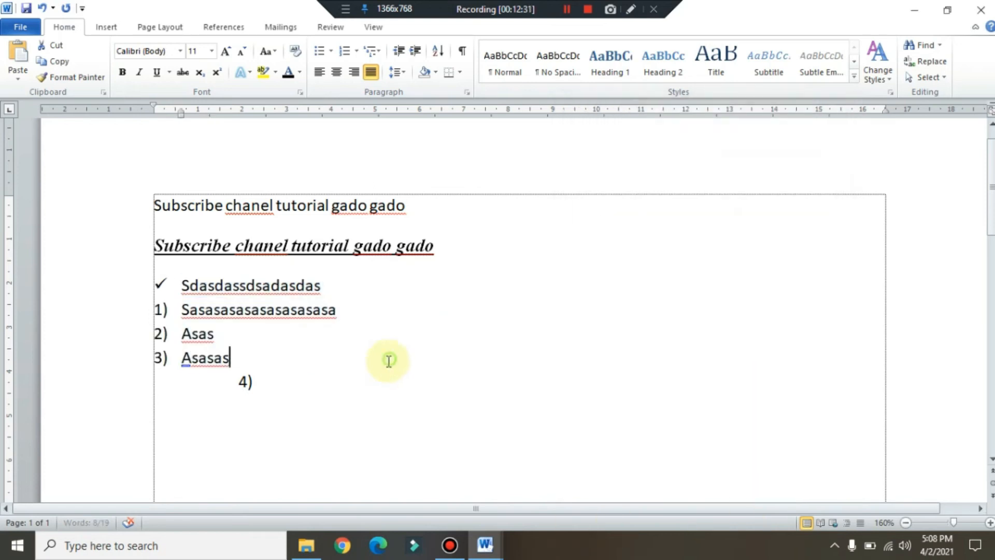
Set the line spacing of the check mark item and first three numbered items to 1.0
click(238, 384)
drag(237, 387, 160, 282)
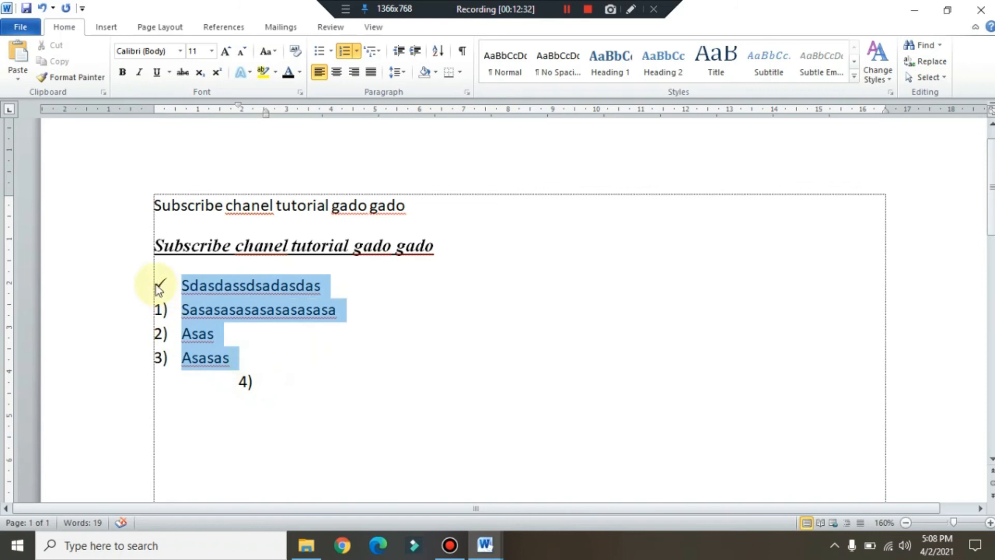
click(405, 73)
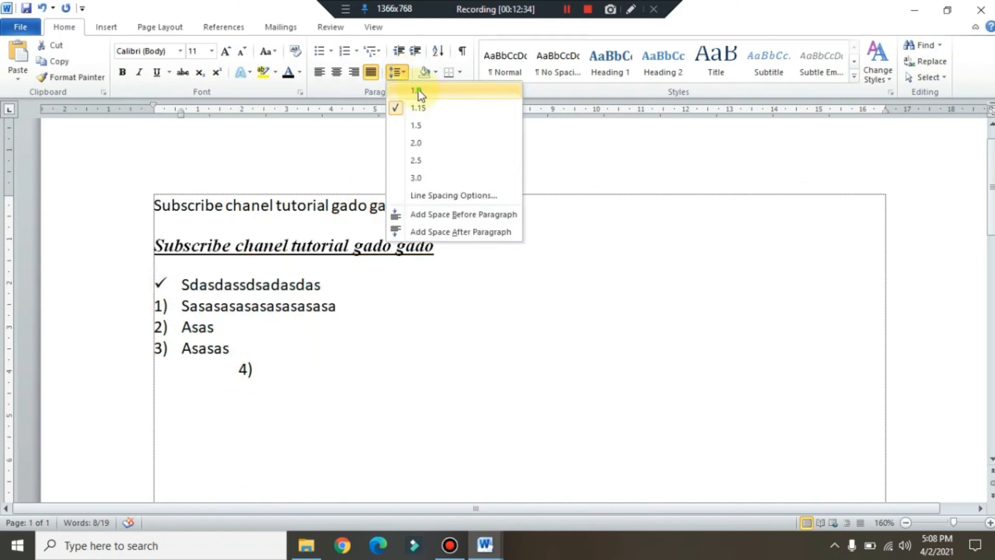
click(418, 90)
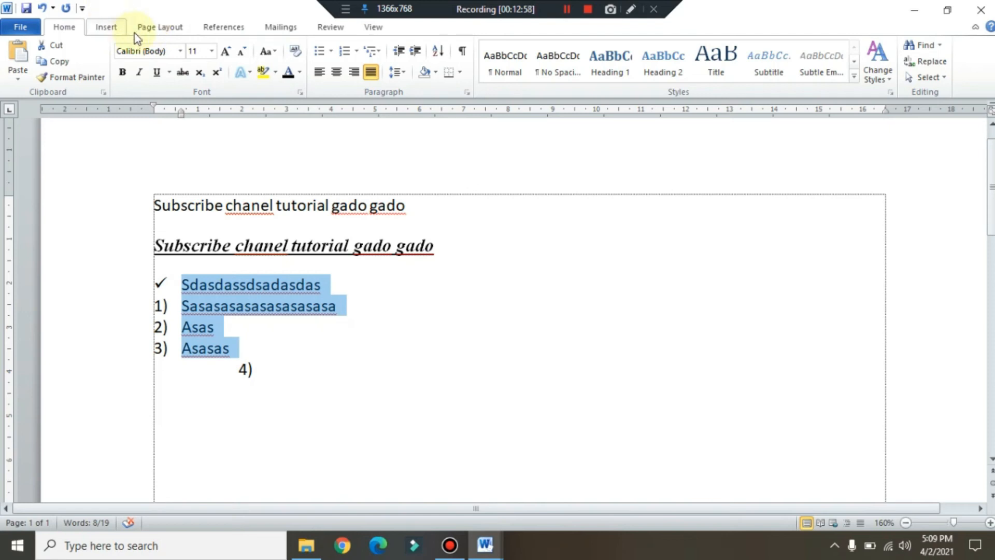
Examine the preset and custom page margin settings in Page Setup and close the dialog without changing them
click(162, 30)
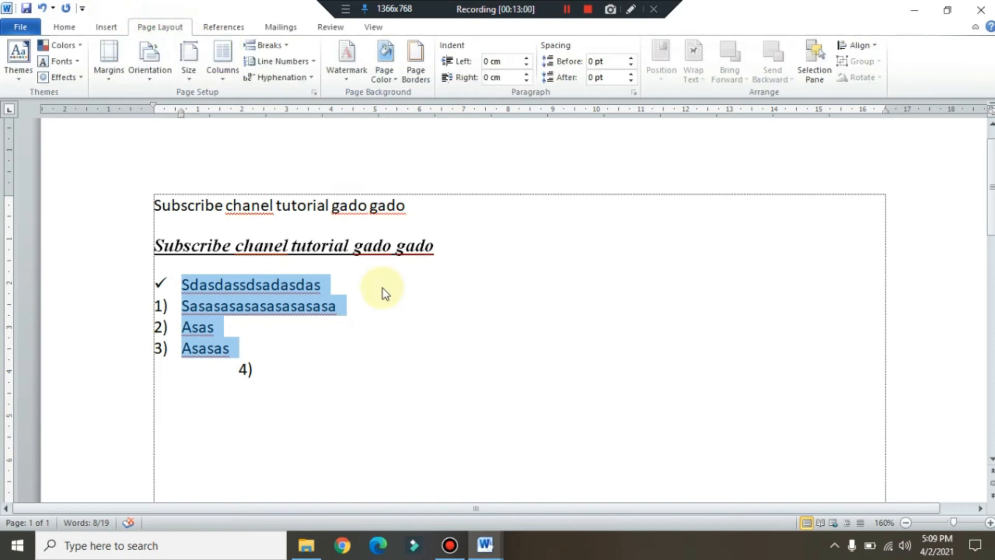
scroll(356, 264, down, 2)
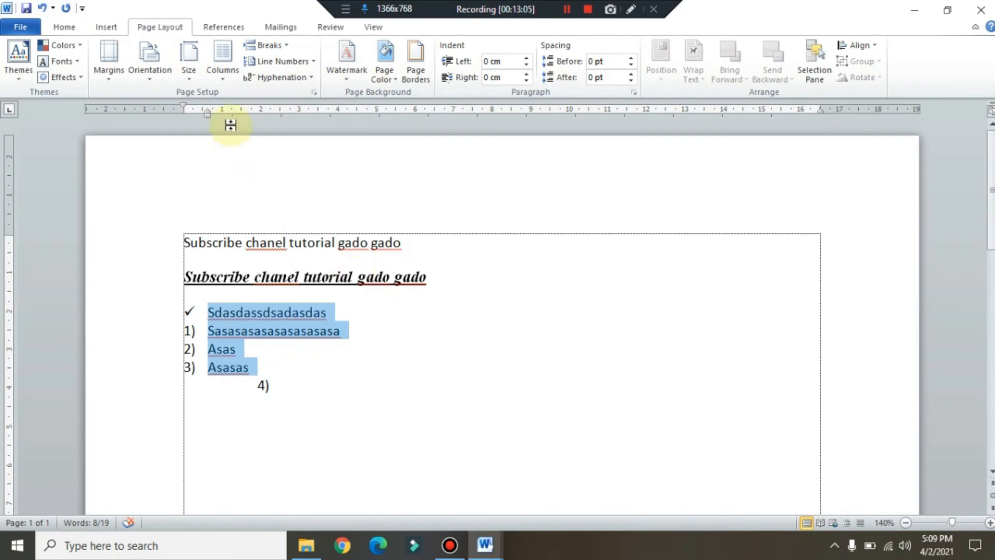
click(110, 73)
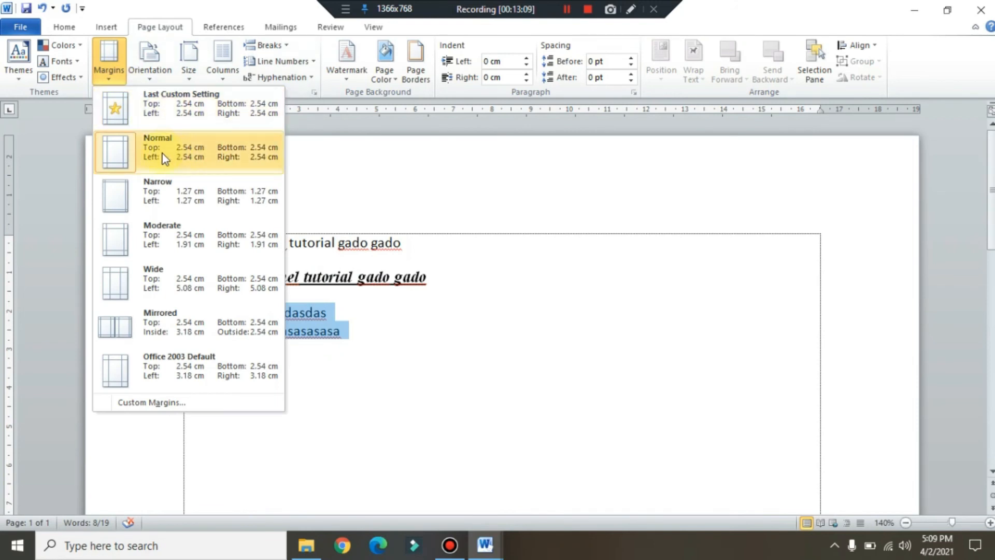
click(164, 403)
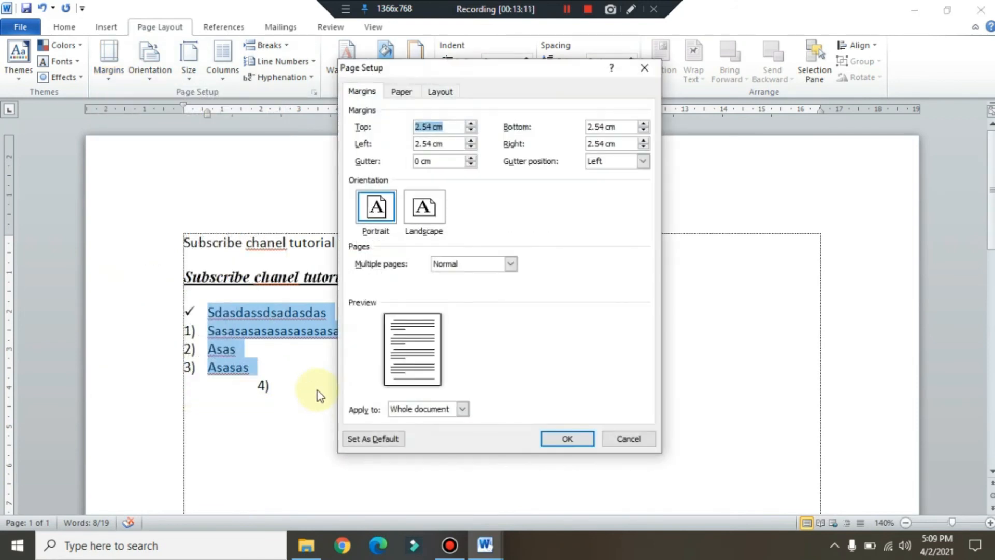
drag(464, 73, 604, 142)
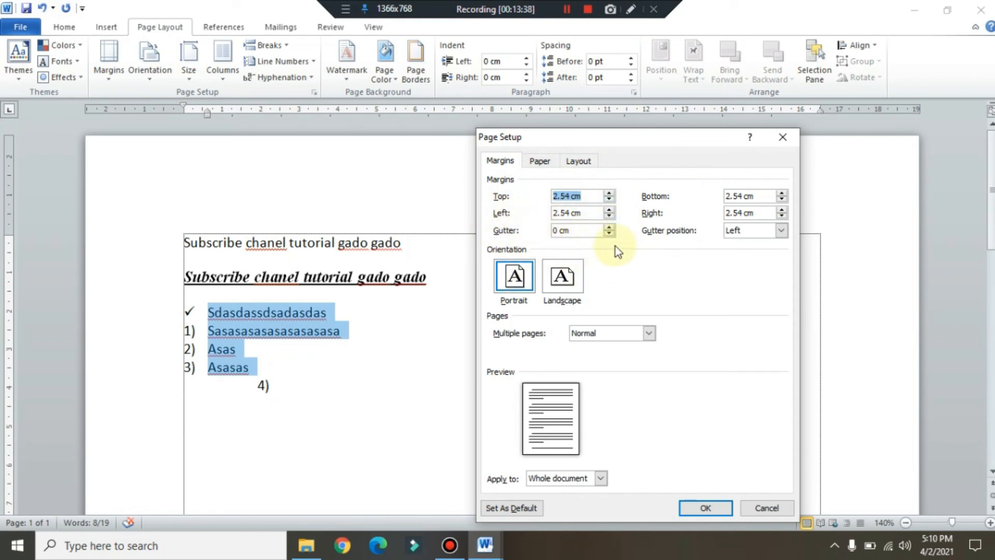
click(783, 138)
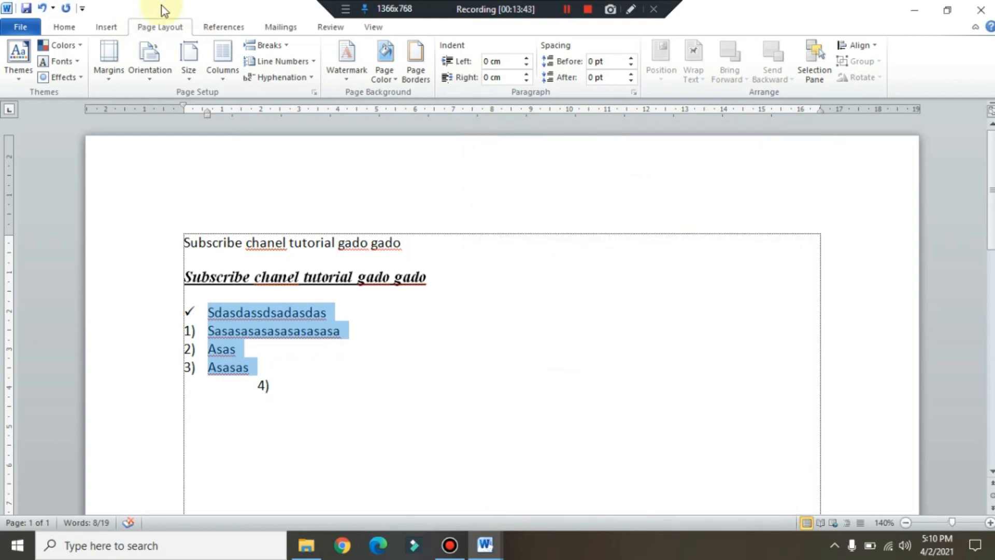
Open the custom margin settings and set the paper size to A4, trying Custom size first
click(109, 67)
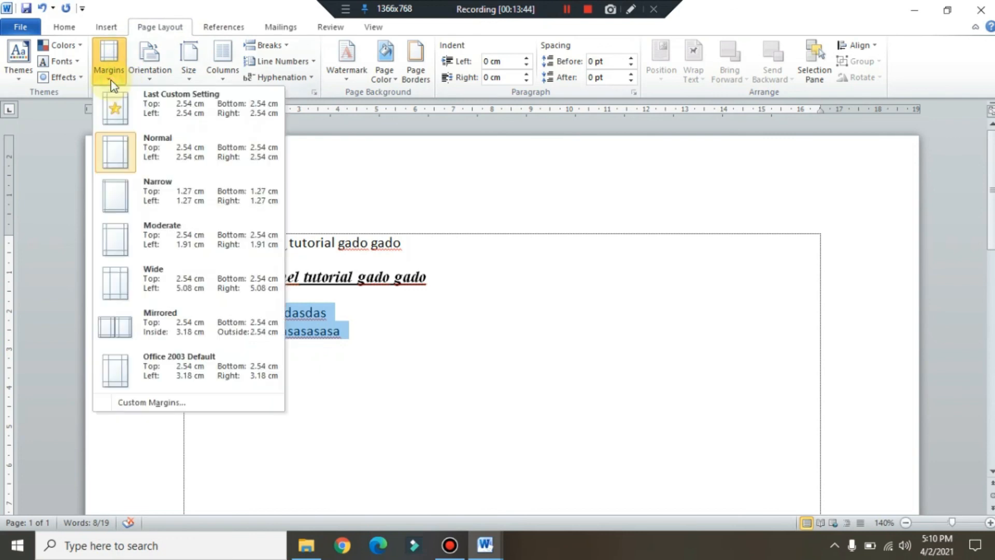
click(166, 405)
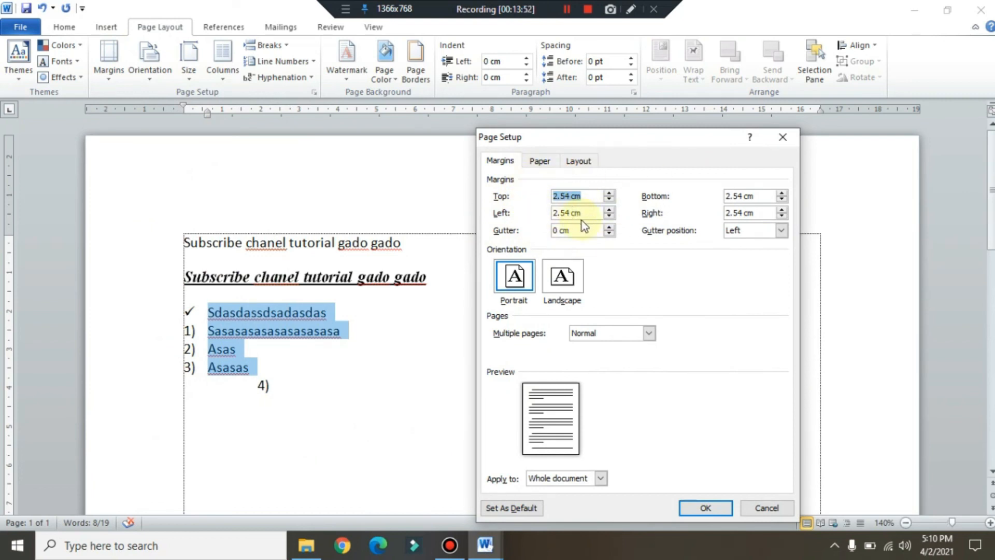
click(539, 161)
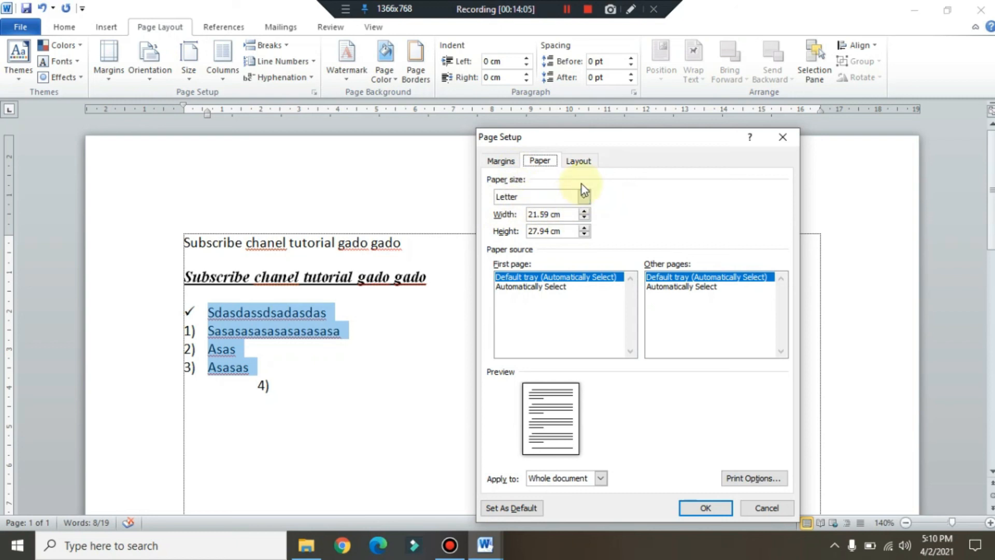
click(585, 204)
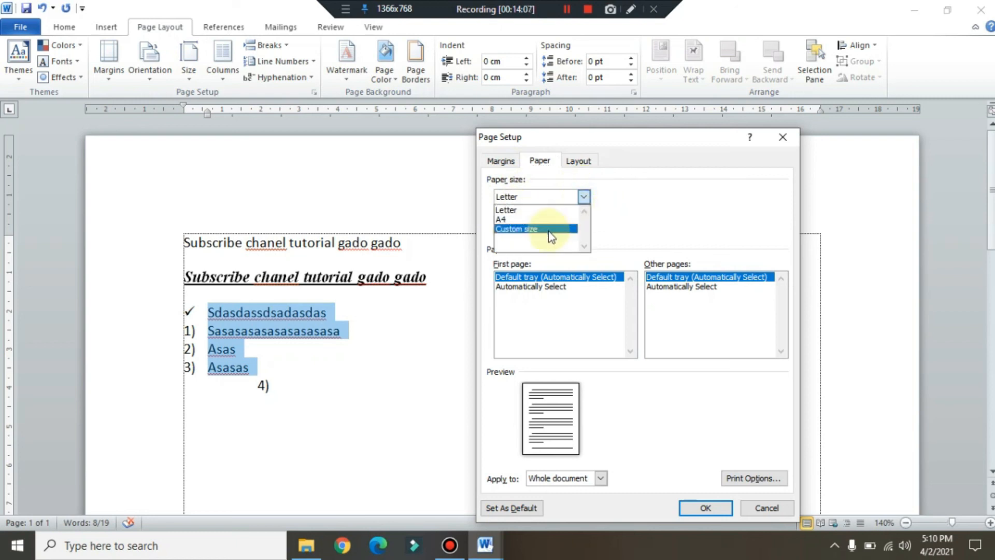
click(555, 230)
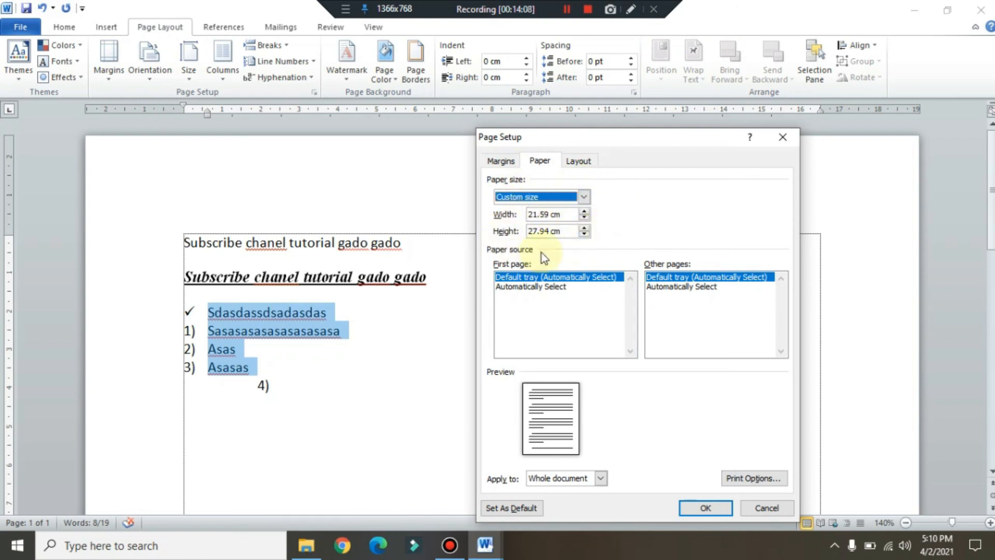
click(583, 198)
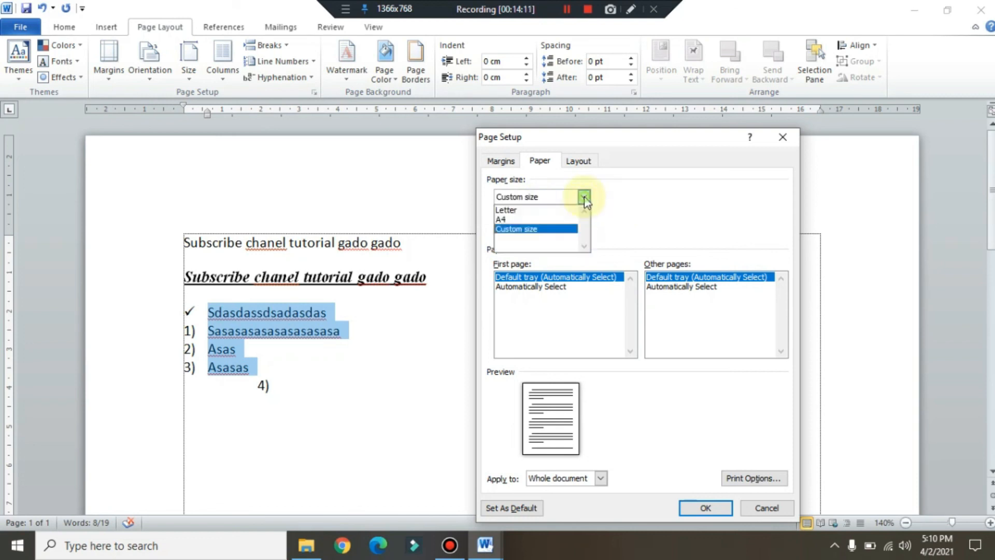
click(512, 220)
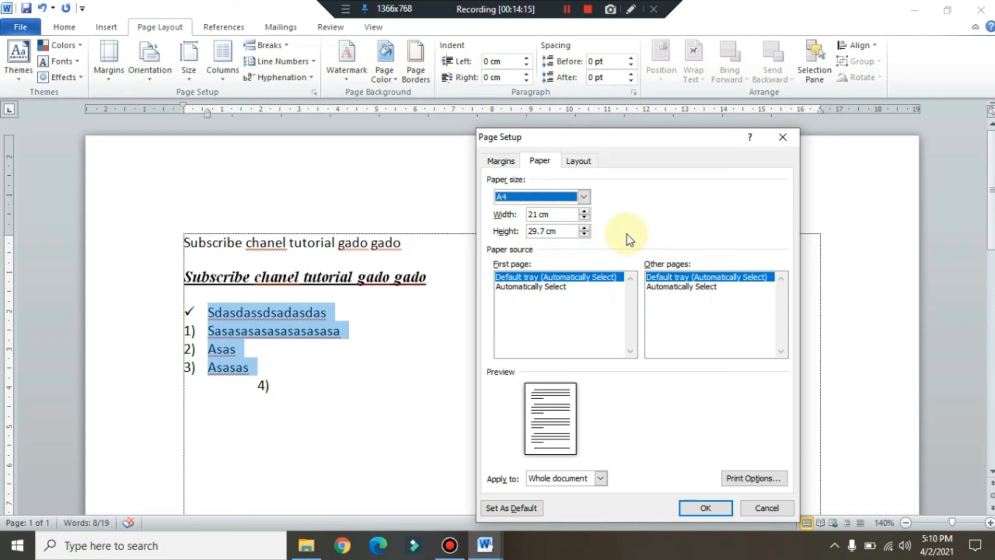
Review the layout, margin and paper settings in Page Setup and apply them to the whole document
click(587, 161)
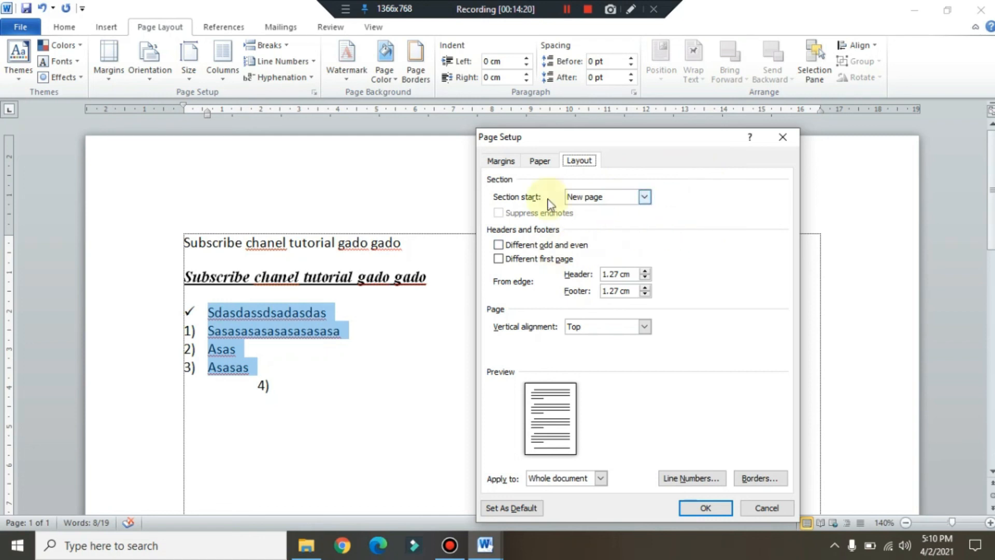
click(500, 161)
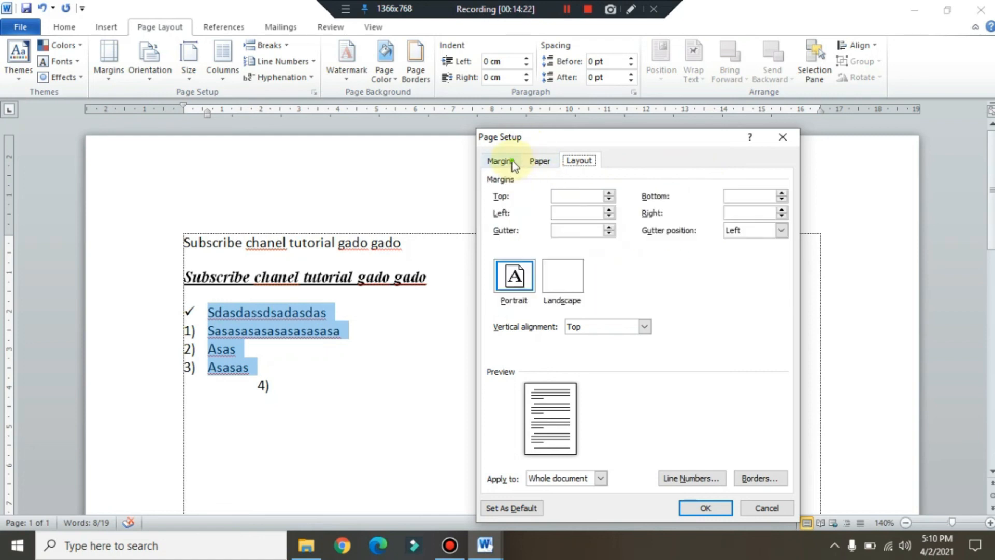
click(543, 167)
key(Left)
click(541, 163)
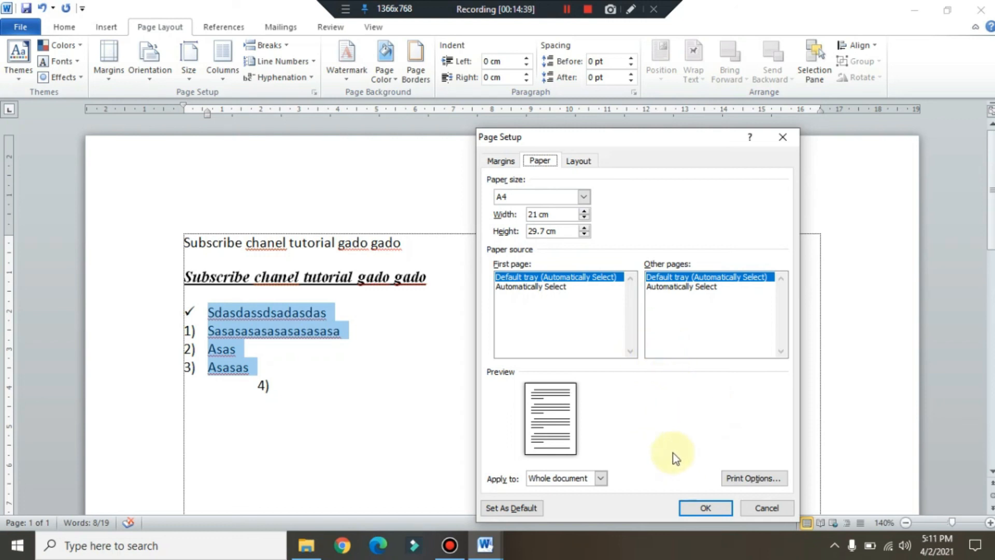
click(704, 507)
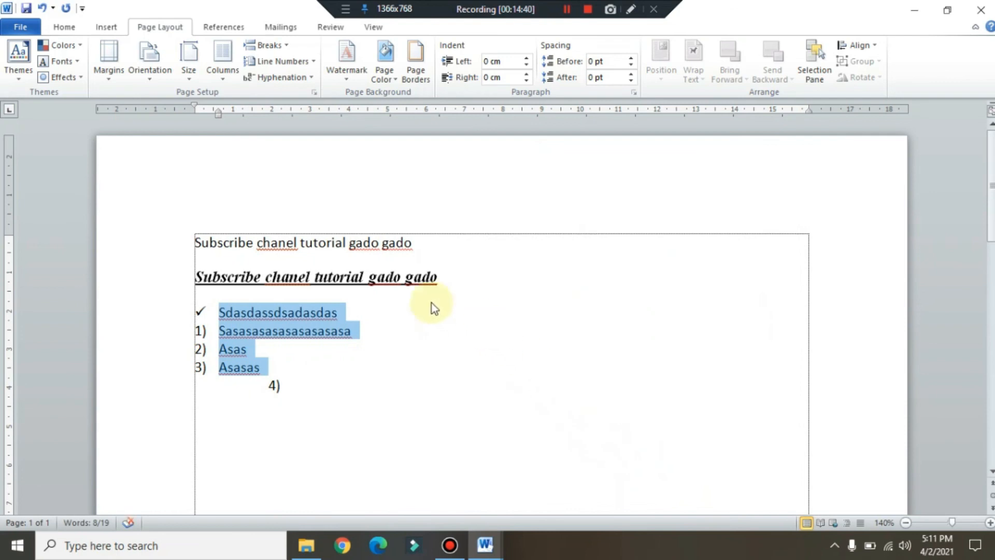
Examine the available page orientation, paper size and column options without changing any of them
click(150, 73)
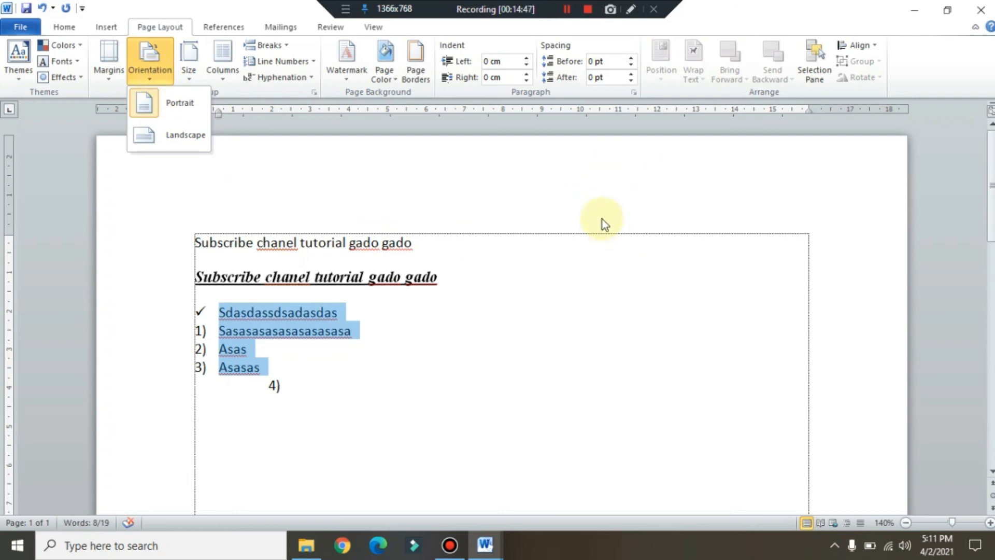
click(602, 220)
click(149, 66)
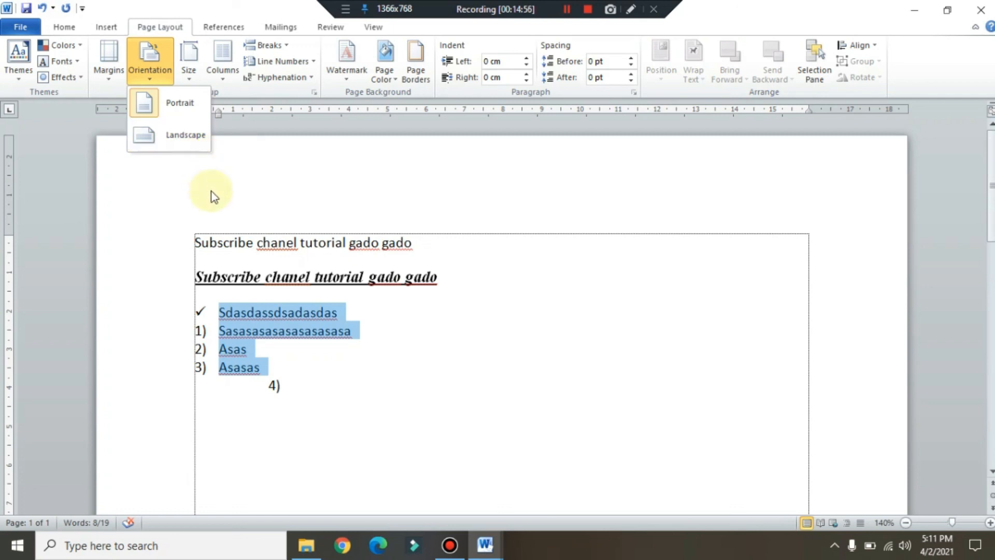
click(260, 167)
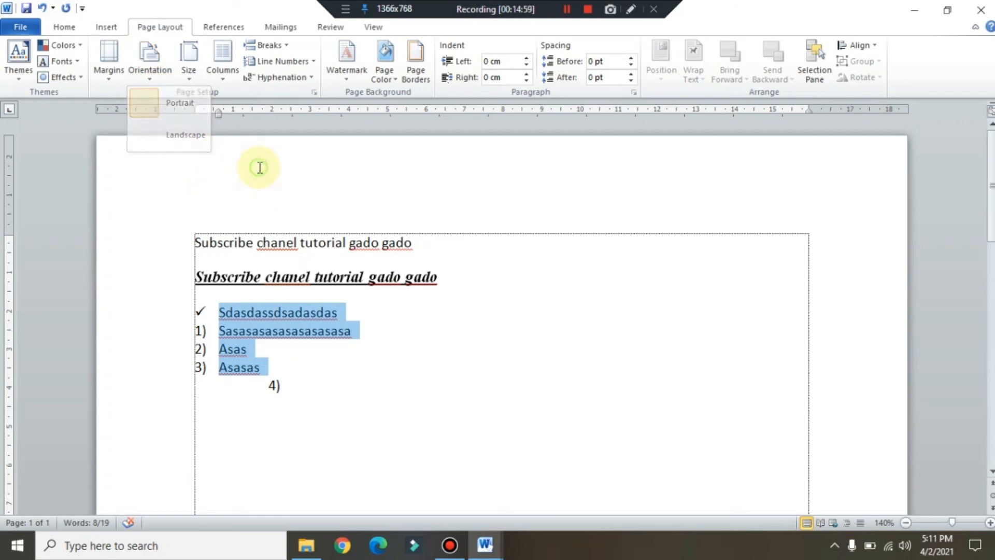
click(186, 75)
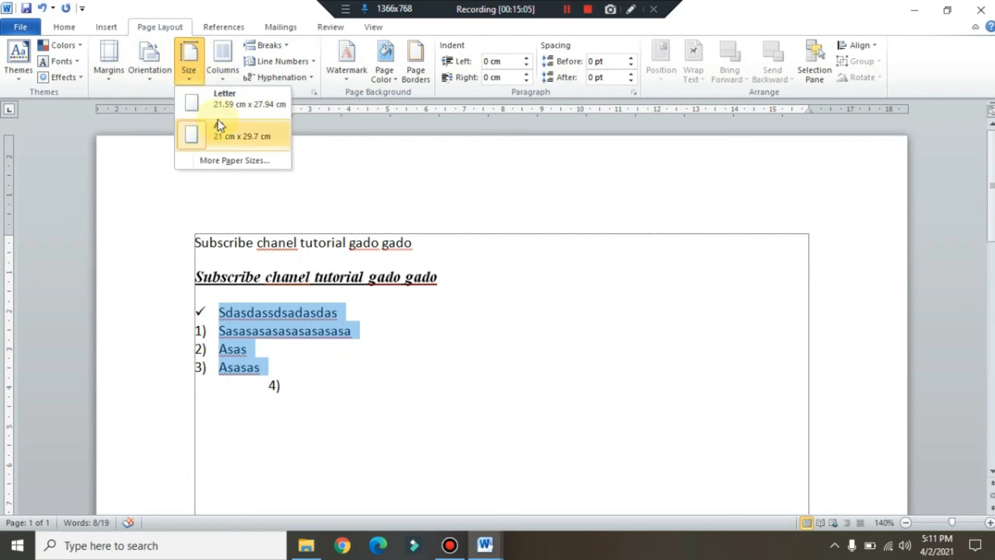
click(421, 169)
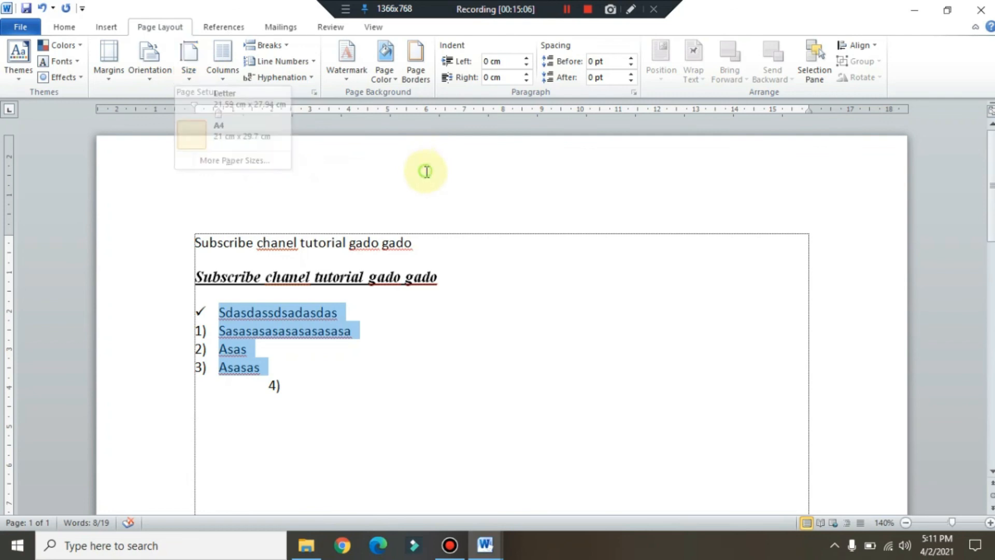
click(223, 80)
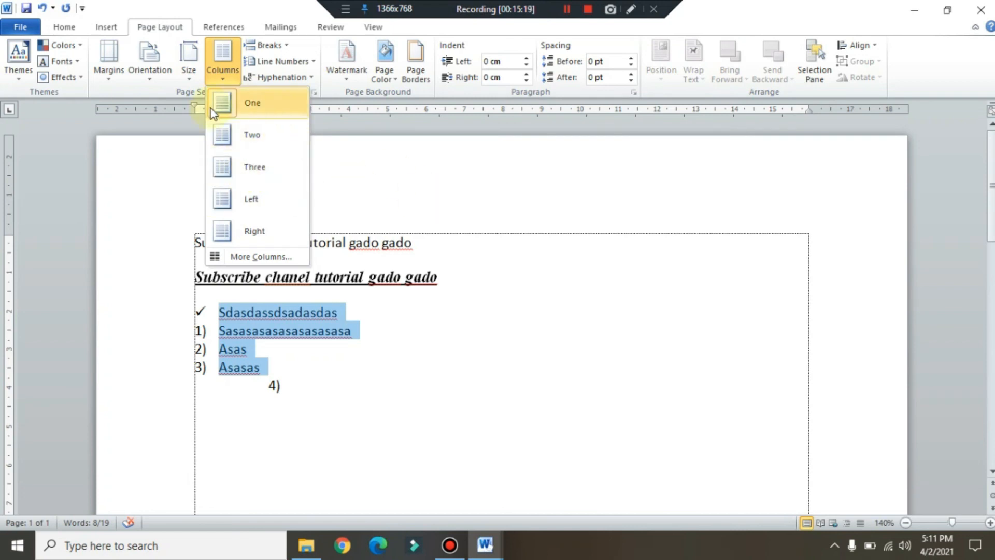
click(449, 175)
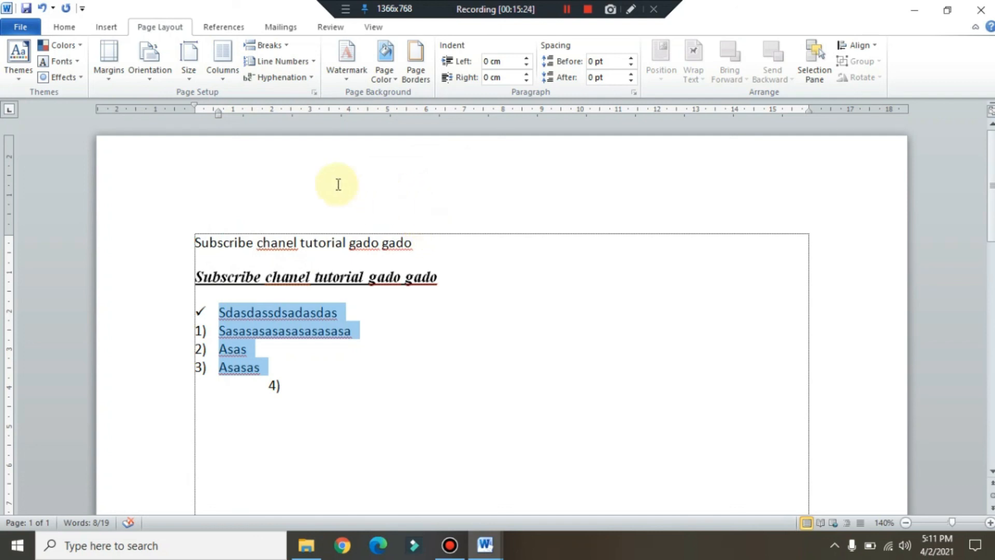
Insert a table with two columns and two rows at the empty fourth numbered item
click(107, 27)
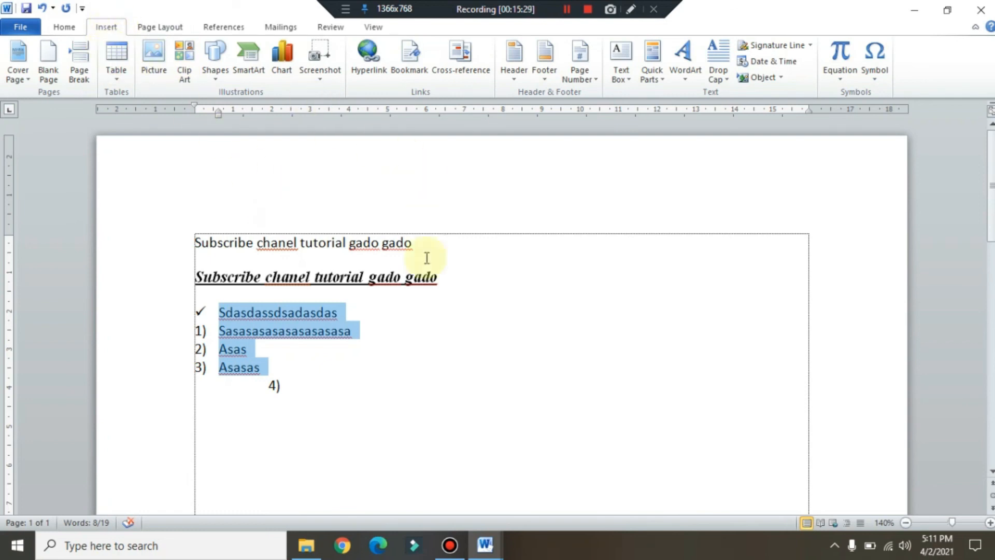
click(318, 387)
scroll(327, 347, down, 1)
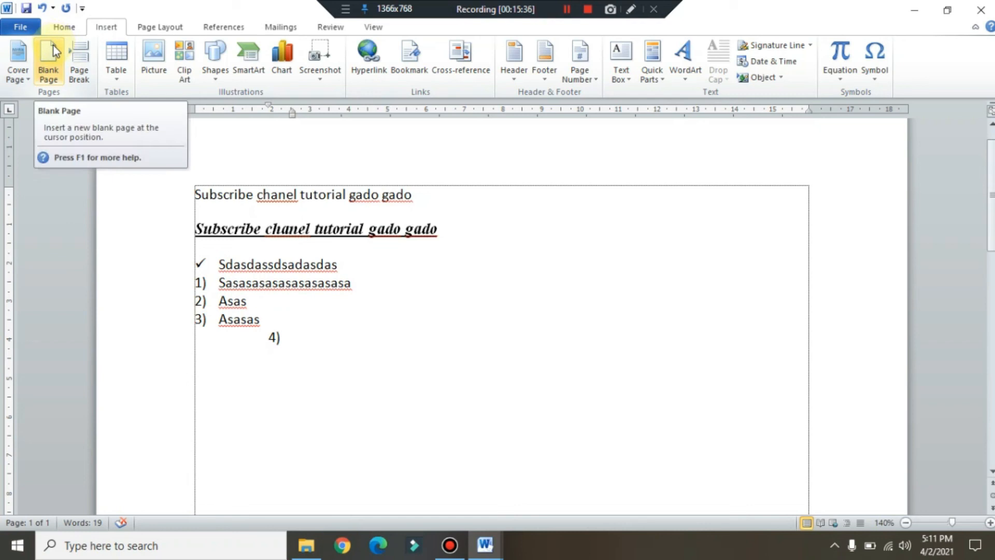
click(216, 81)
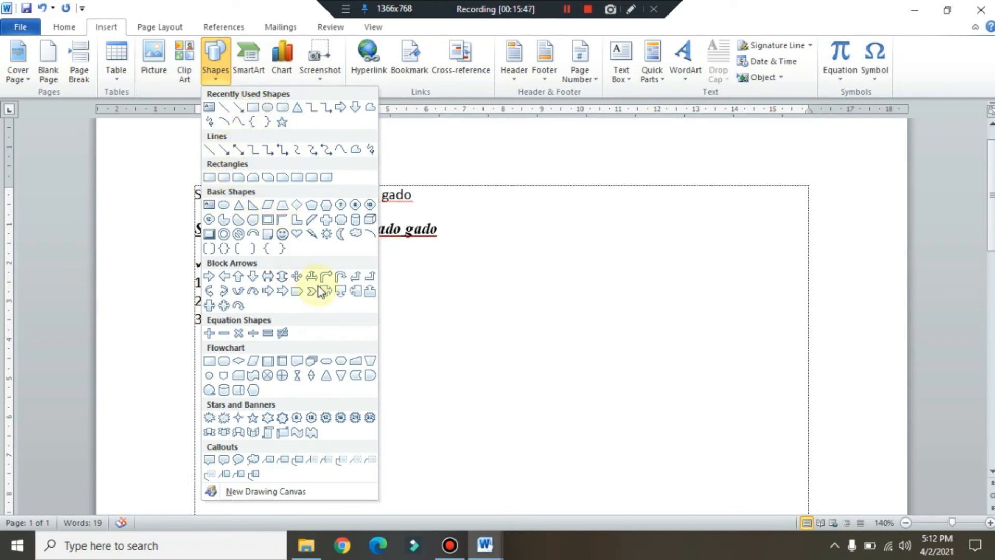
click(119, 82)
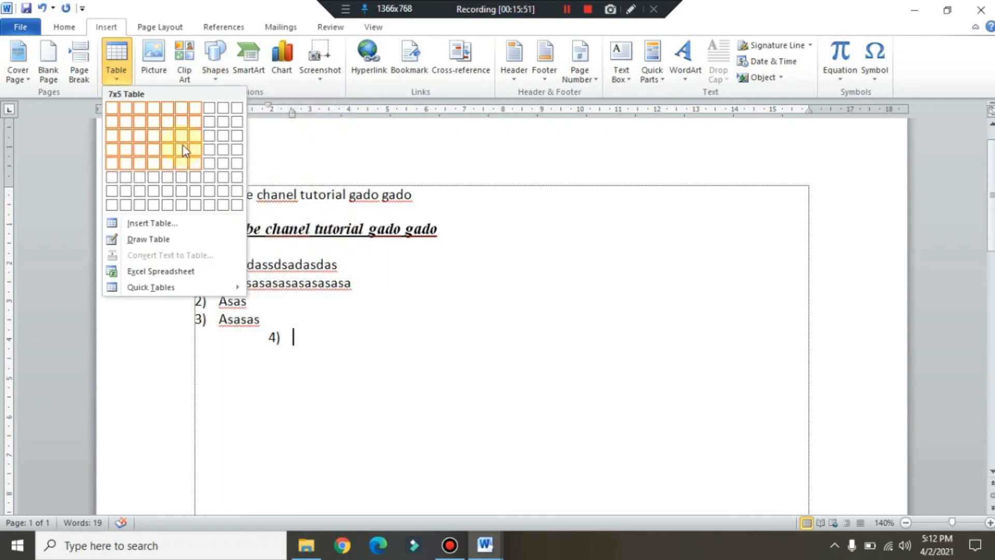
click(129, 112)
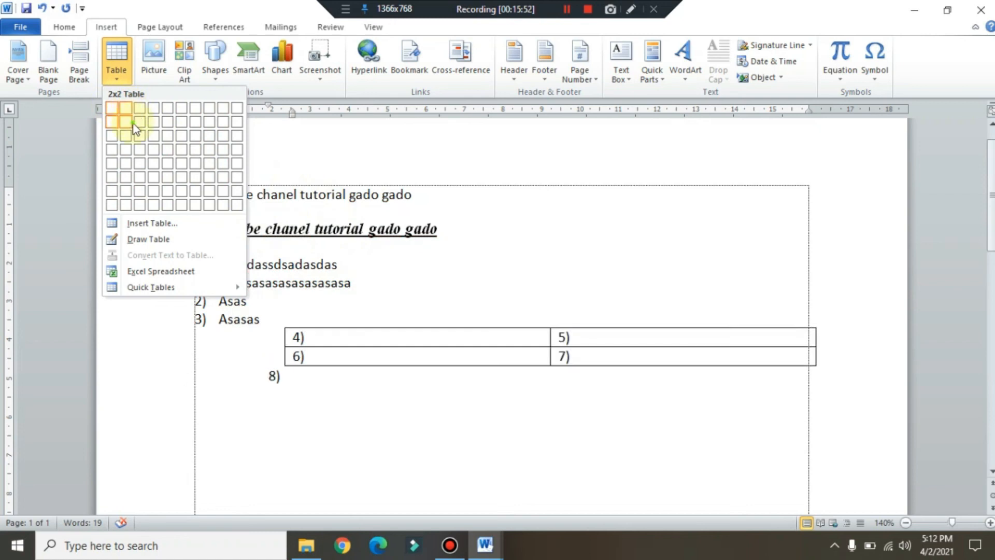
click(131, 123)
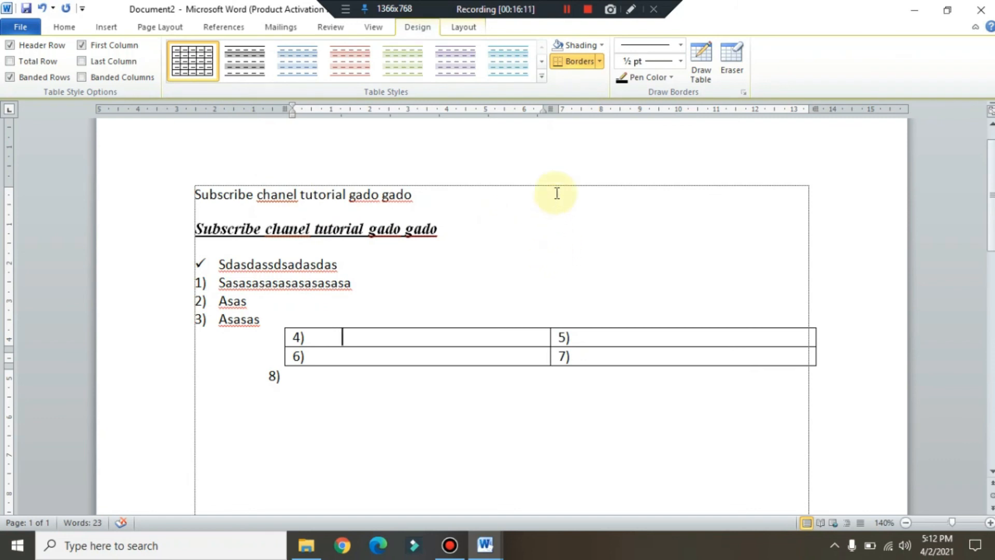
click(592, 11)
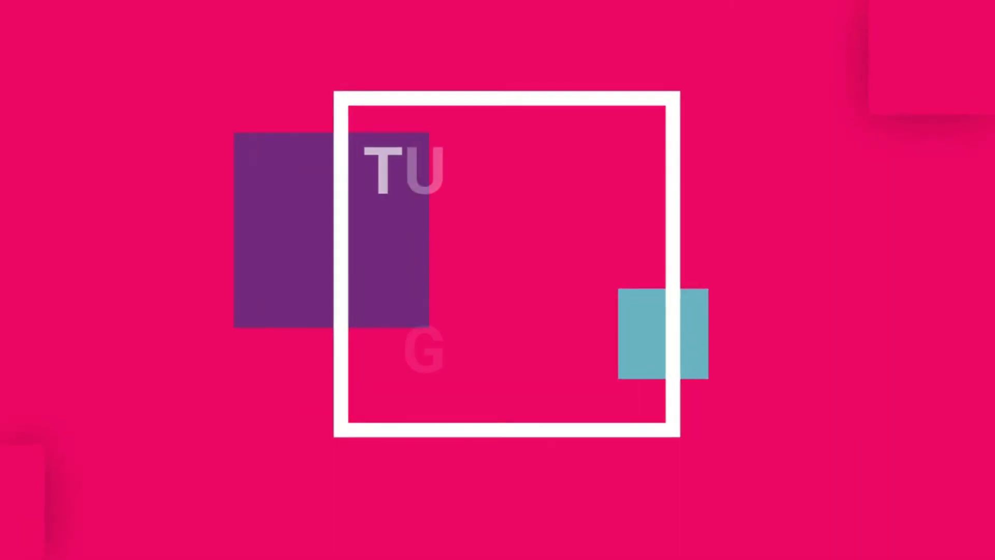